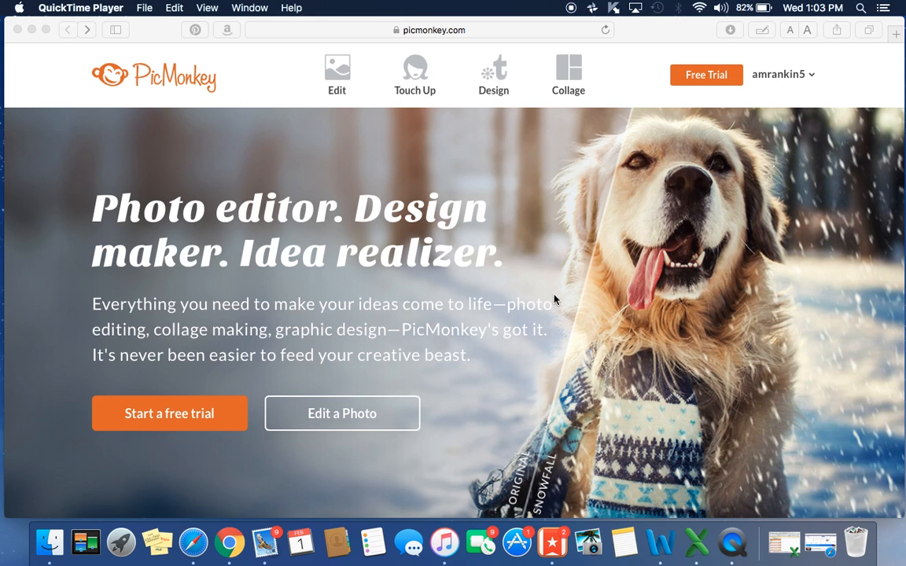
Start a collage from the computer photos IMG_4836.jpg, IMG_4957.jpg and IMG_5391.jpg, and make the browser window full screen.
{"action": "left_click", "coordinate": [575, 80]}
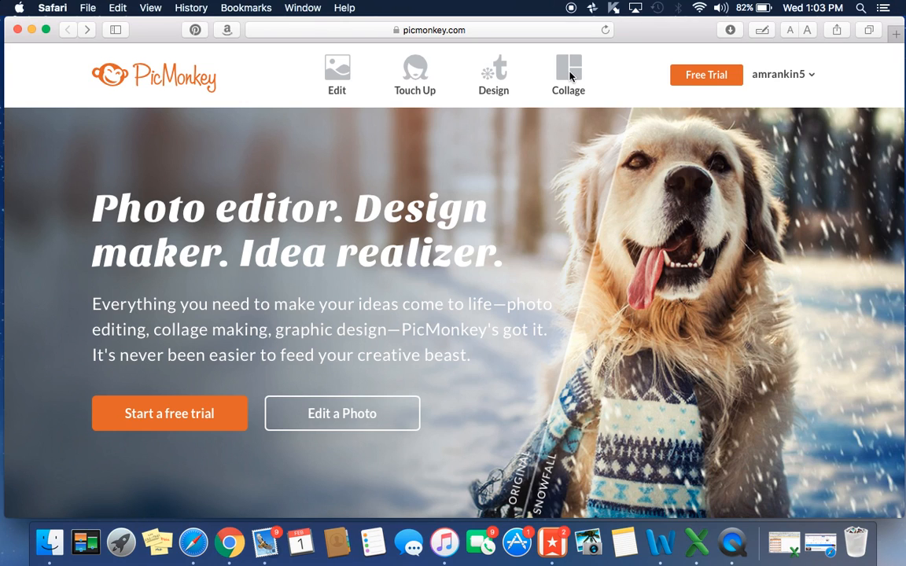
{"action": "left_click", "coordinate": [572, 77]}
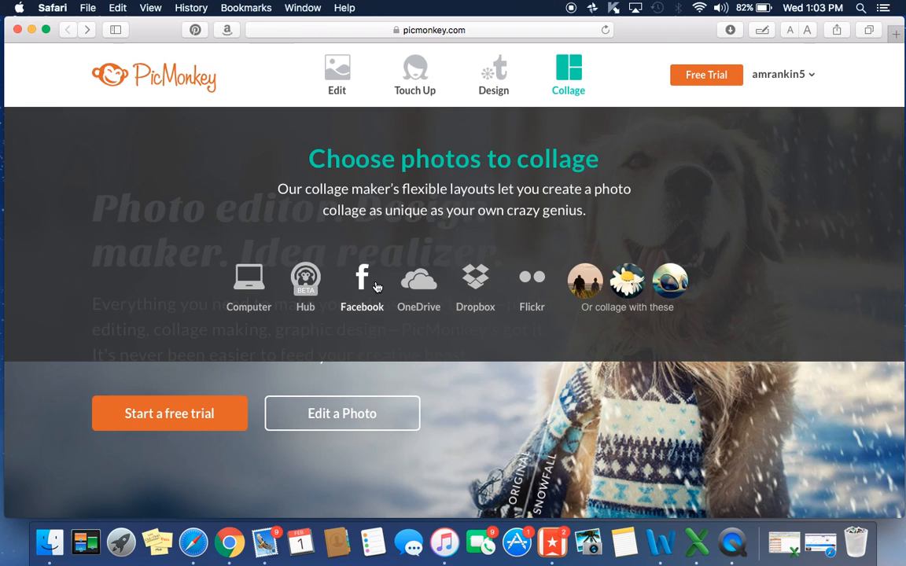
{"action": "left_click", "coordinate": [250, 285]}
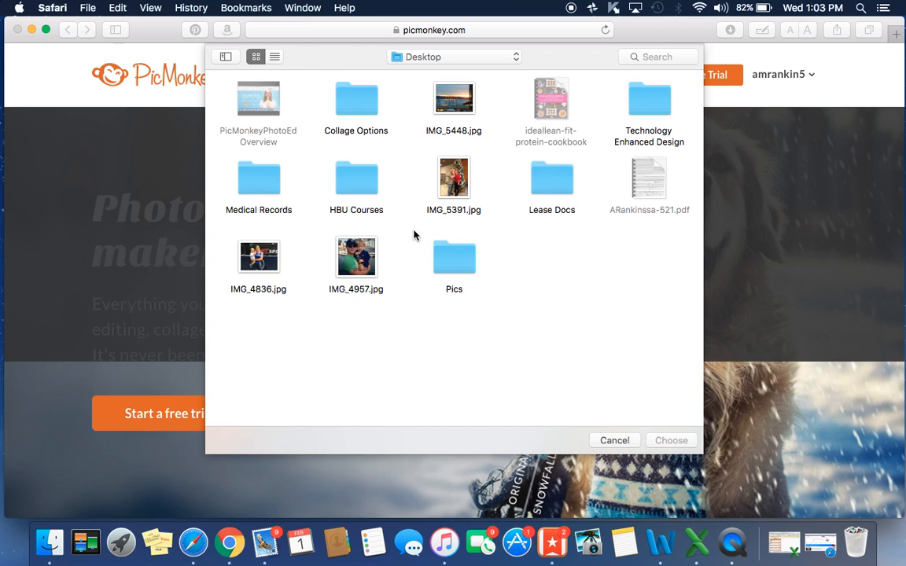
{"action": "left_click", "coordinate": [252, 268]}
{"action": "left_click", "coordinate": [354, 257], "text": "super"}
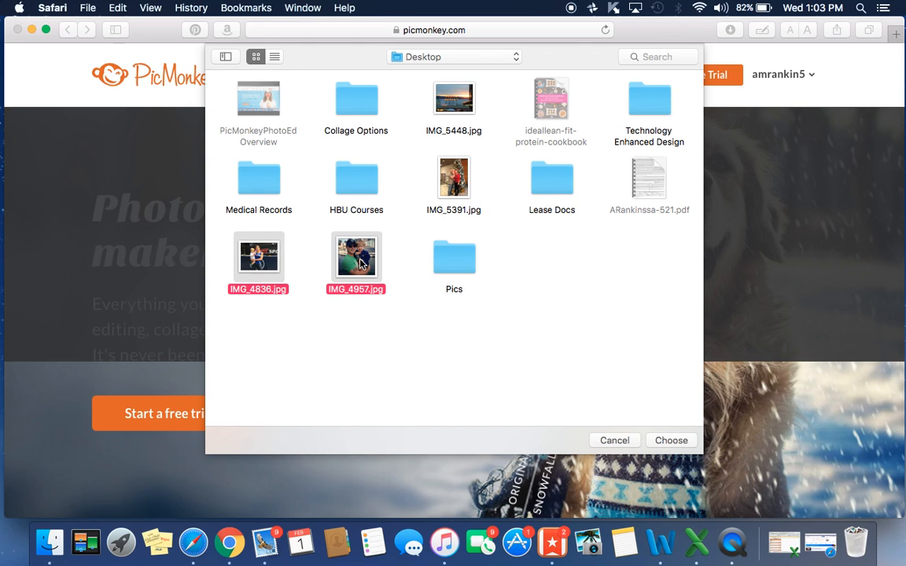
{"action": "left_click", "coordinate": [453, 179], "text": "super"}
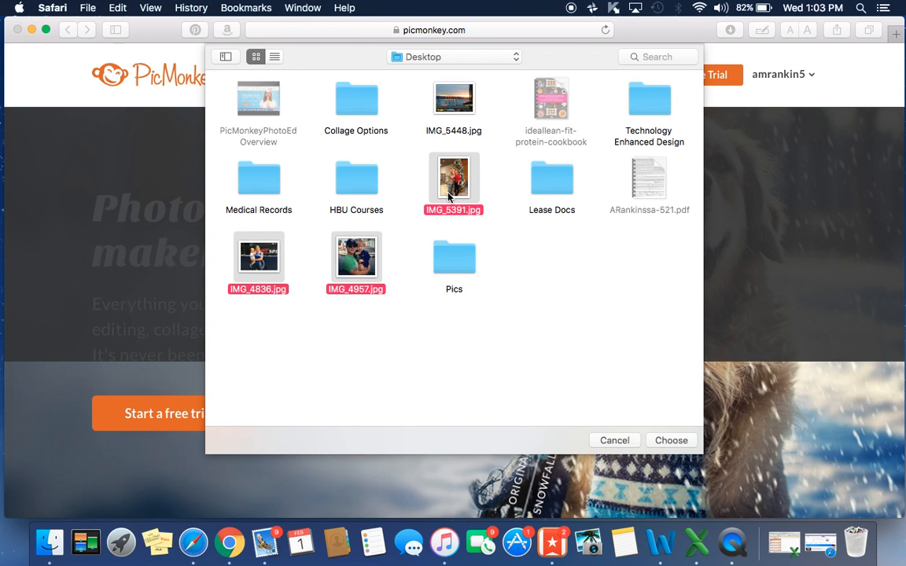
{"action": "left_click", "coordinate": [671, 441]}
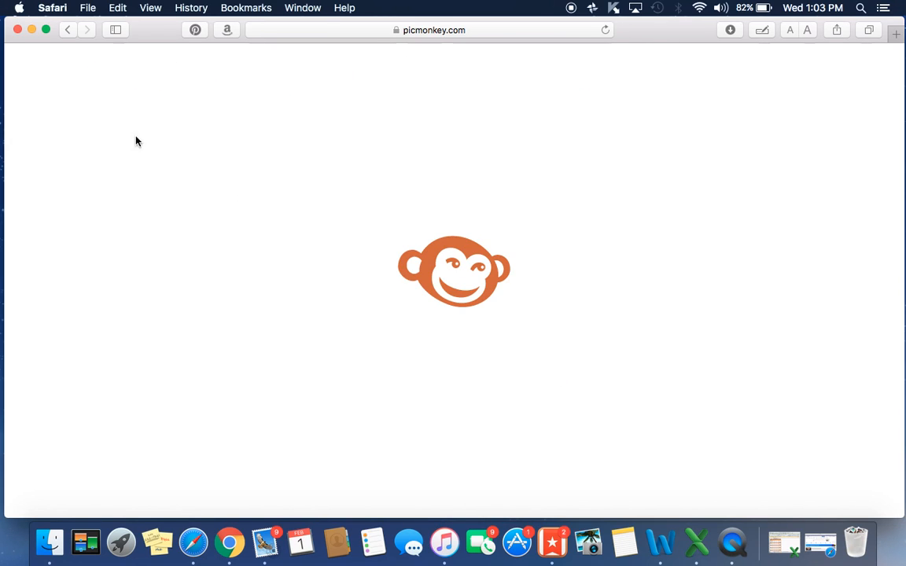
{"action": "left_click", "coordinate": [45, 30]}
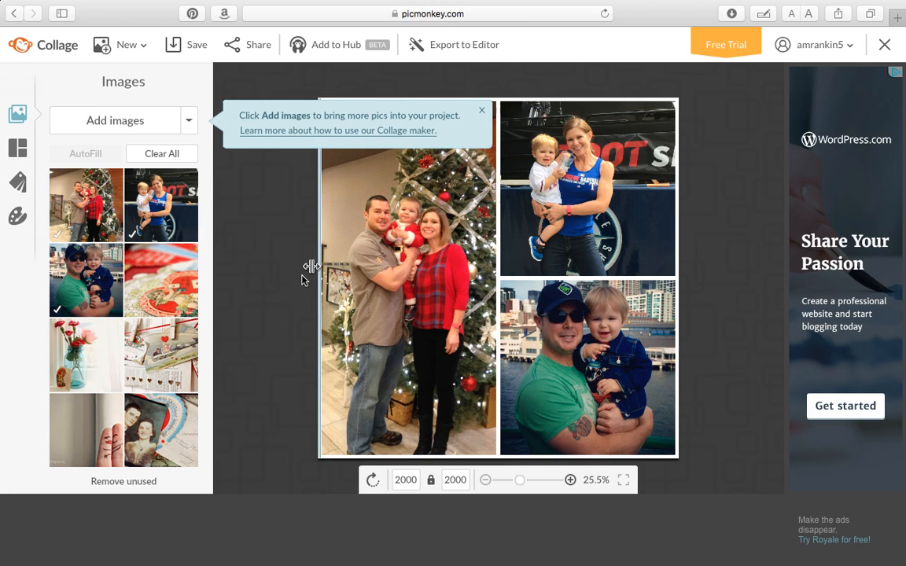
{"action": "left_click", "coordinate": [190, 122]}
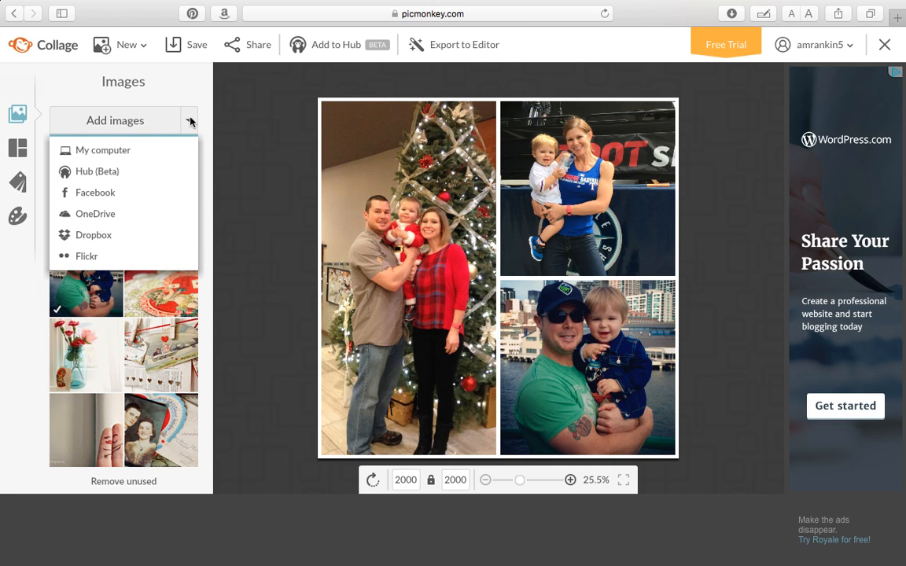
{"action": "left_click", "coordinate": [225, 151]}
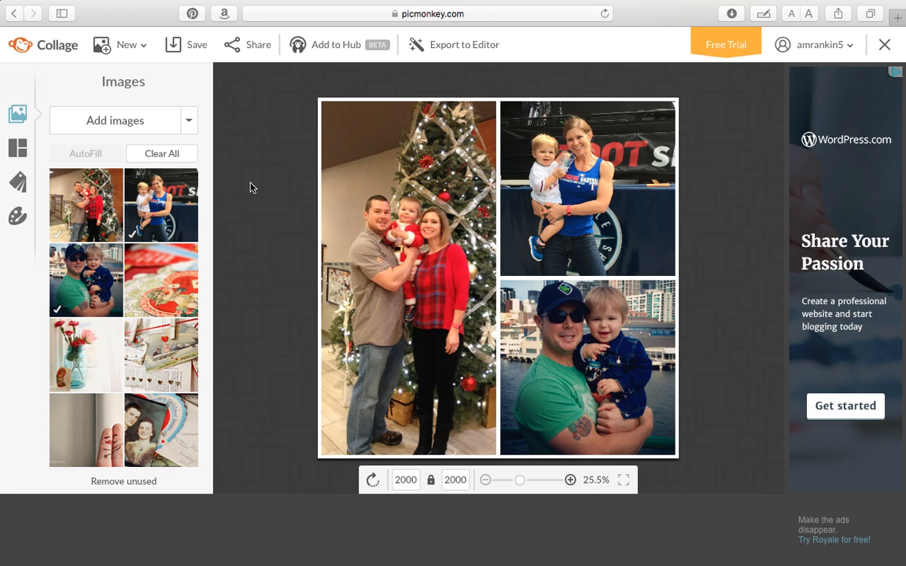
{"action": "mouse_move", "coordinate": [178, 336]}
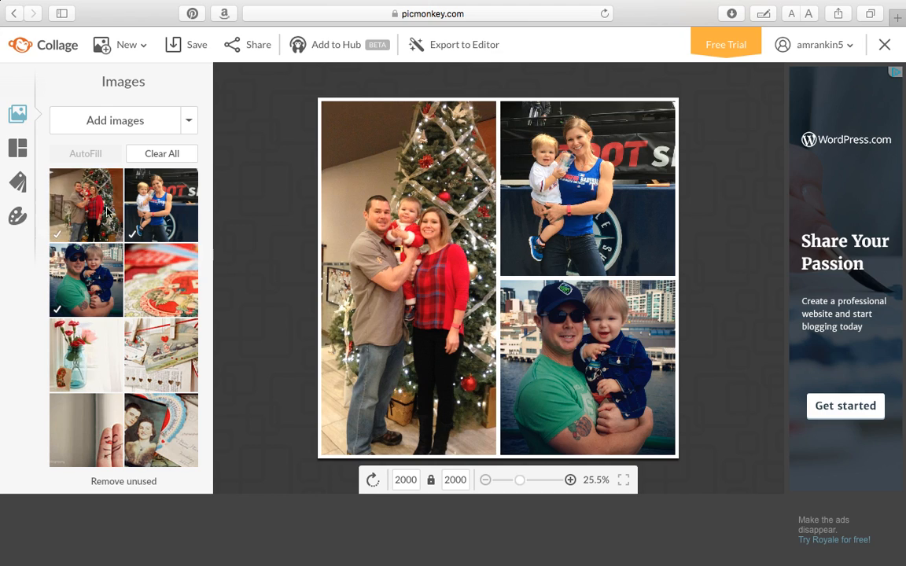
Try the Ducks in a Row layouts with three, four and five cells on the collage.
{"action": "left_click", "coordinate": [17, 147]}
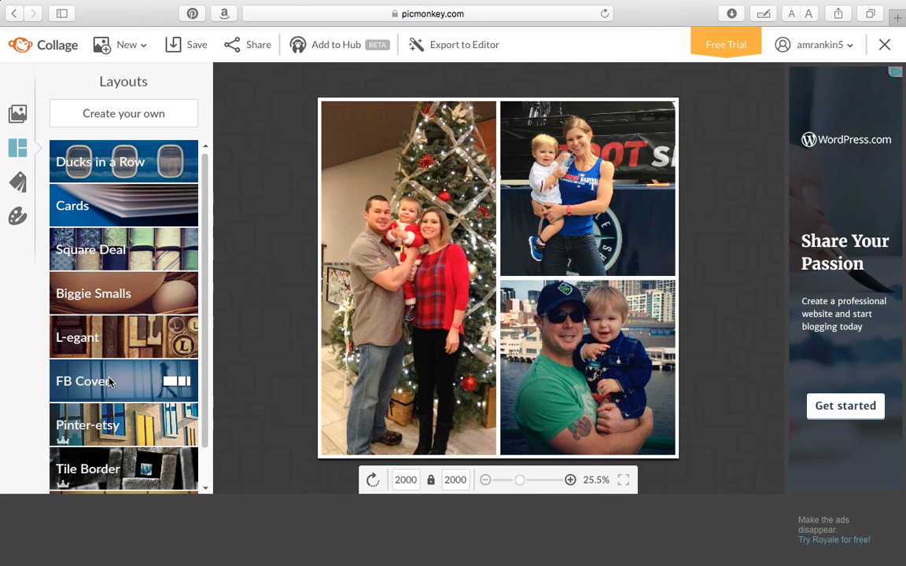
{"action": "left_click_drag", "start_coordinate": [206, 352], "coordinate": [203, 409]}
{"action": "scroll", "coordinate": [203, 409], "scroll_direction": "up", "scroll_amount": 2}
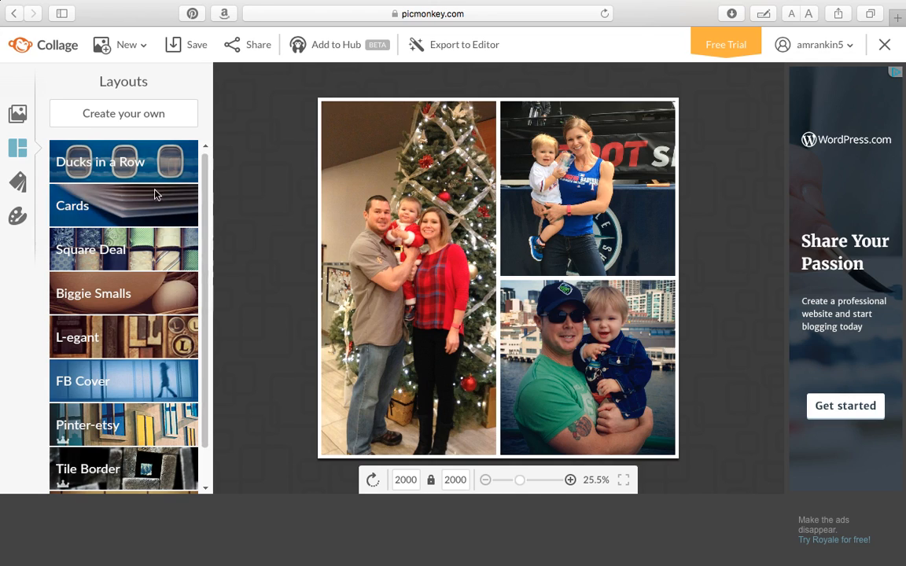
{"action": "left_click", "coordinate": [151, 166]}
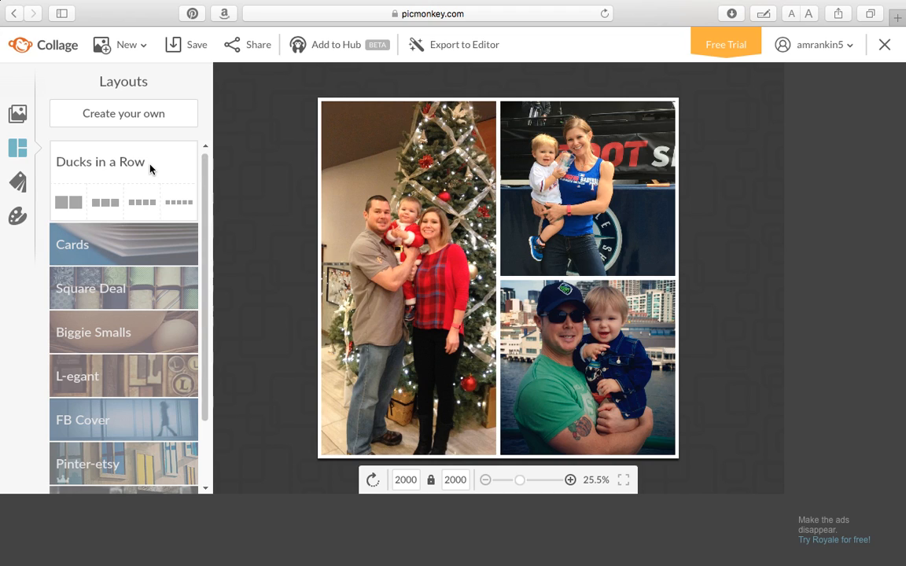
{"action": "left_click", "coordinate": [107, 204]}
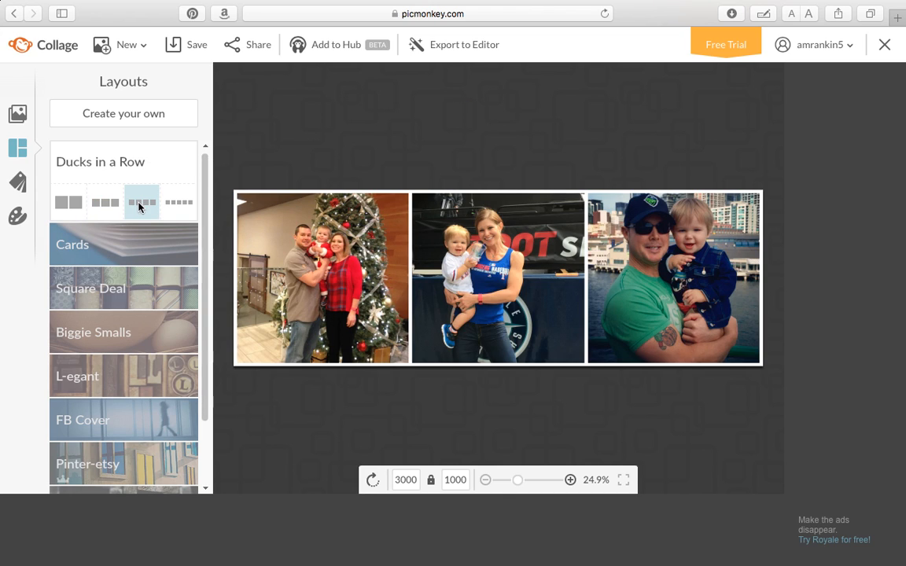
{"action": "left_click", "coordinate": [144, 206]}
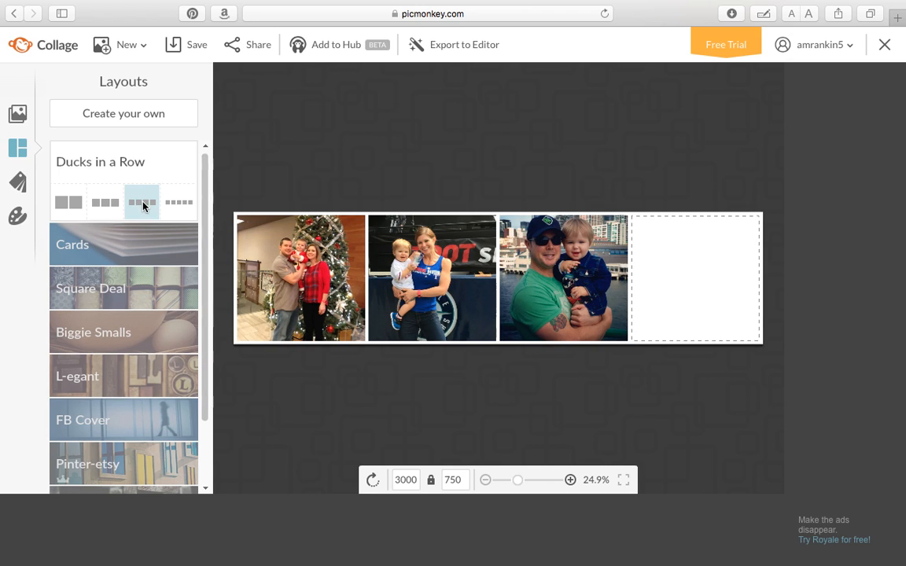
{"action": "left_click", "coordinate": [180, 204]}
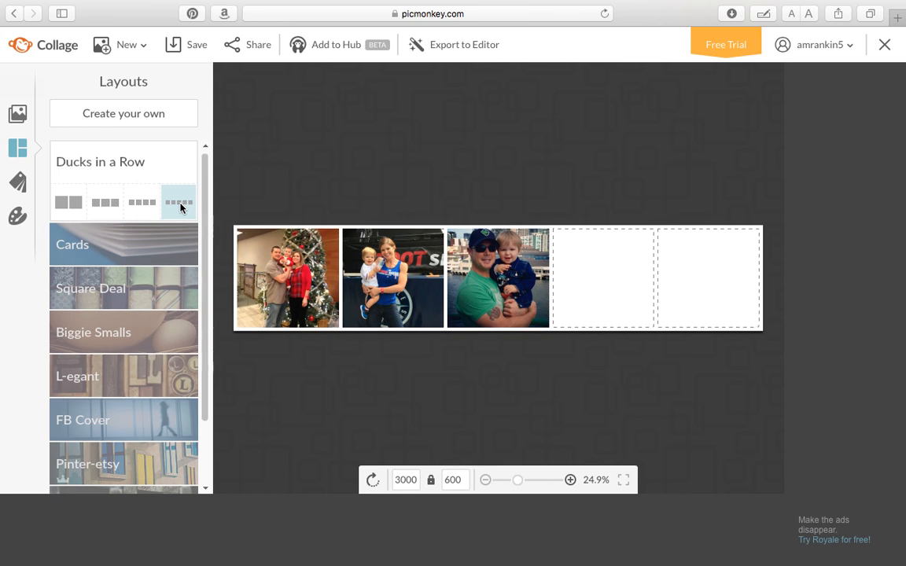
{"action": "left_click", "coordinate": [130, 162]}
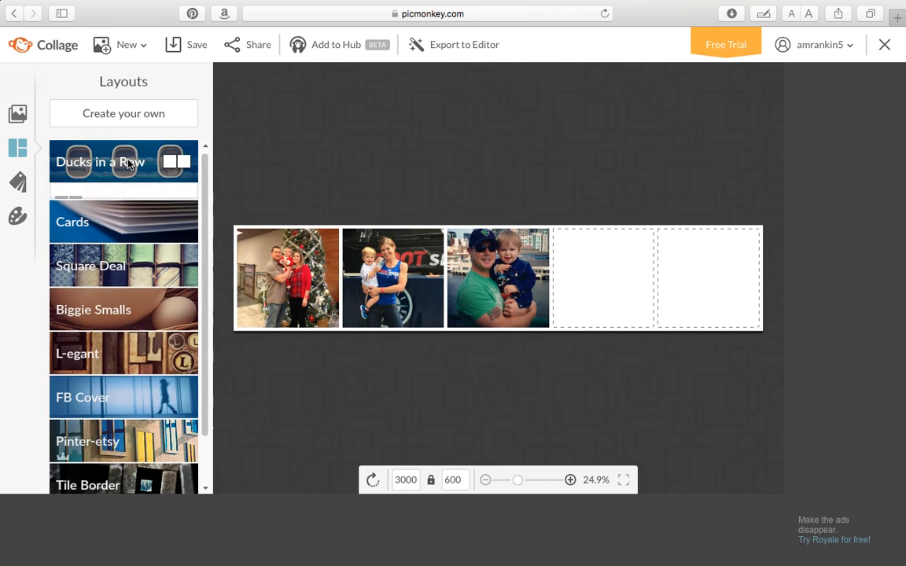
Apply the 4 x 8 Cards layout with three cells above a wide one, and reposition the wide cell's photo to show the faces.
{"action": "left_click", "coordinate": [124, 207]}
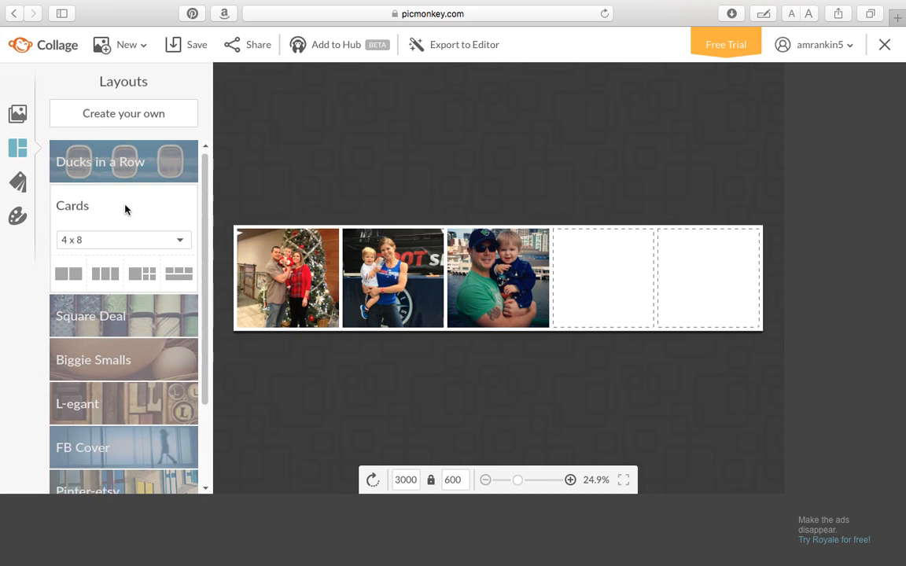
{"action": "left_click", "coordinate": [181, 275]}
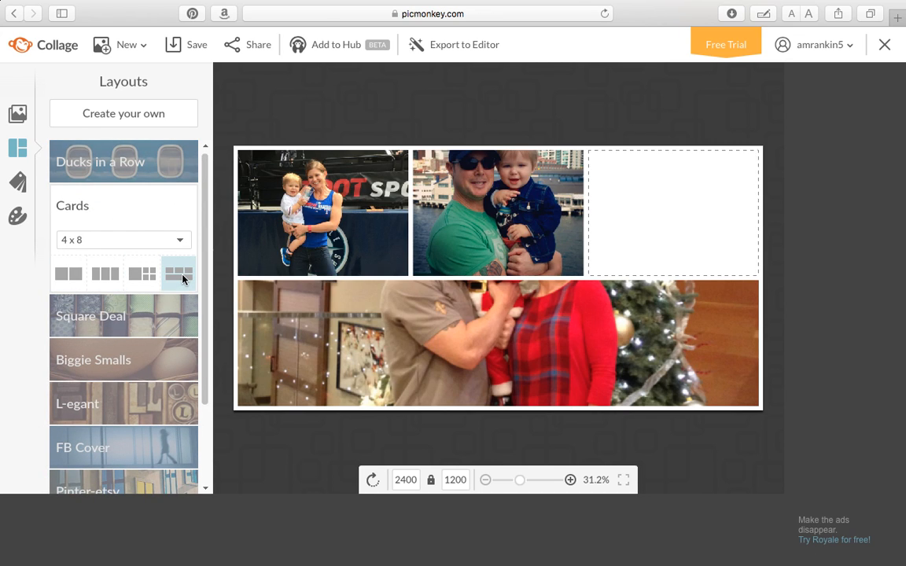
{"action": "mouse_move", "coordinate": [477, 341]}
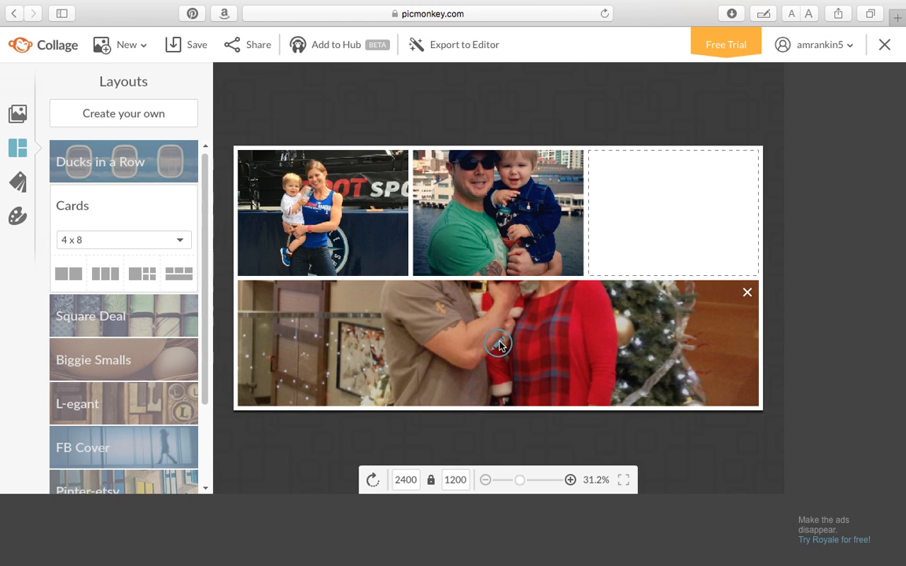
{"action": "left_click", "coordinate": [499, 343]}
{"action": "left_click_drag", "start_coordinate": [495, 312], "coordinate": [498, 368]}
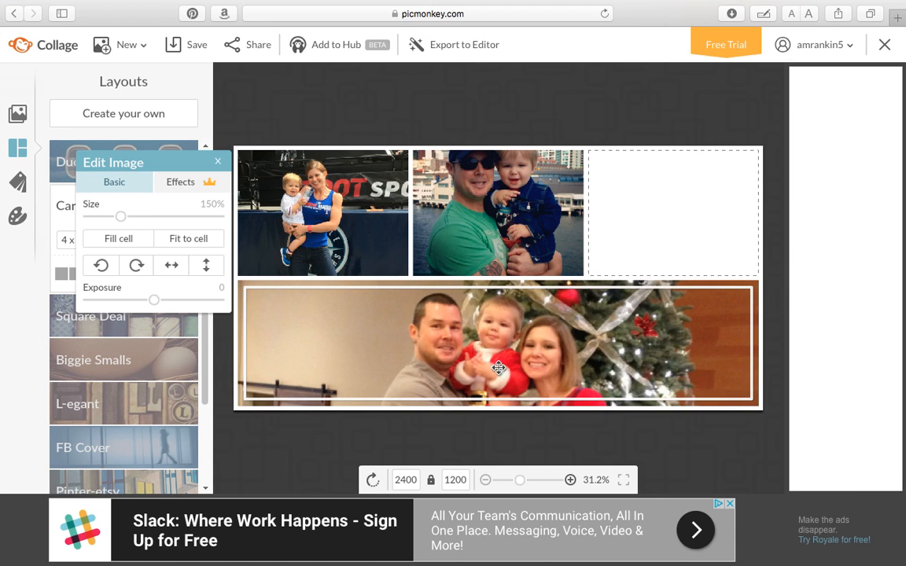
{"action": "left_click", "coordinate": [219, 161]}
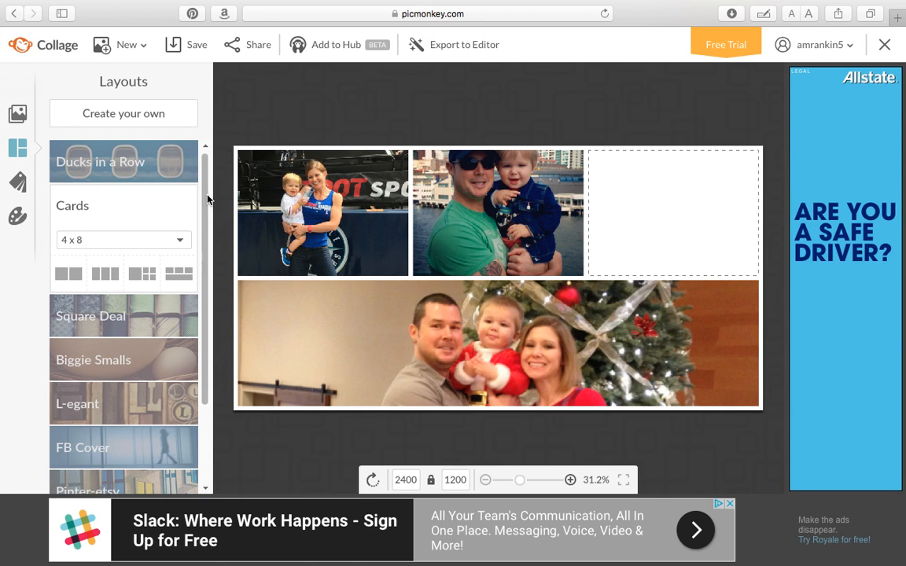
Set the Cards size to 5 x 7 and try its seven-cell, tall-side-cell and three-row layouts.
{"action": "left_click", "coordinate": [180, 242]}
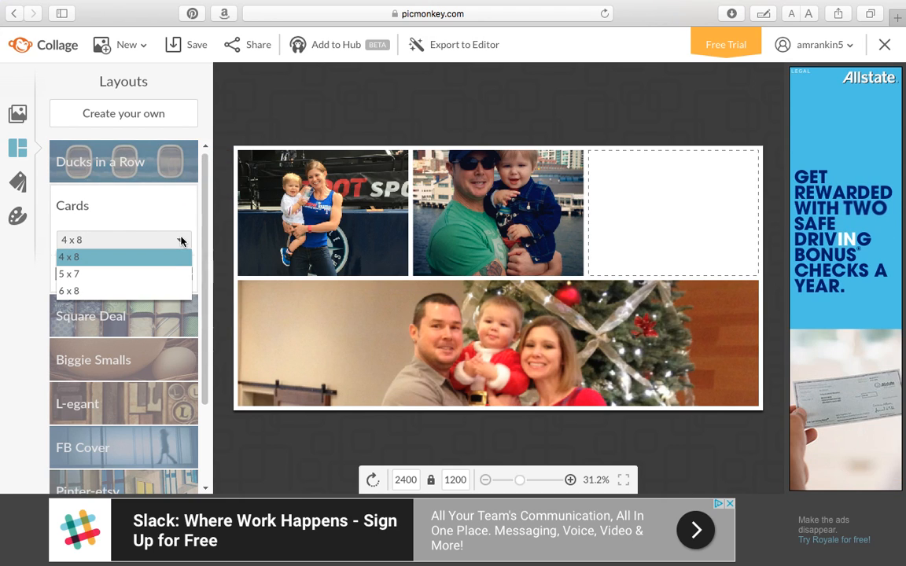
{"action": "left_click", "coordinate": [169, 275]}
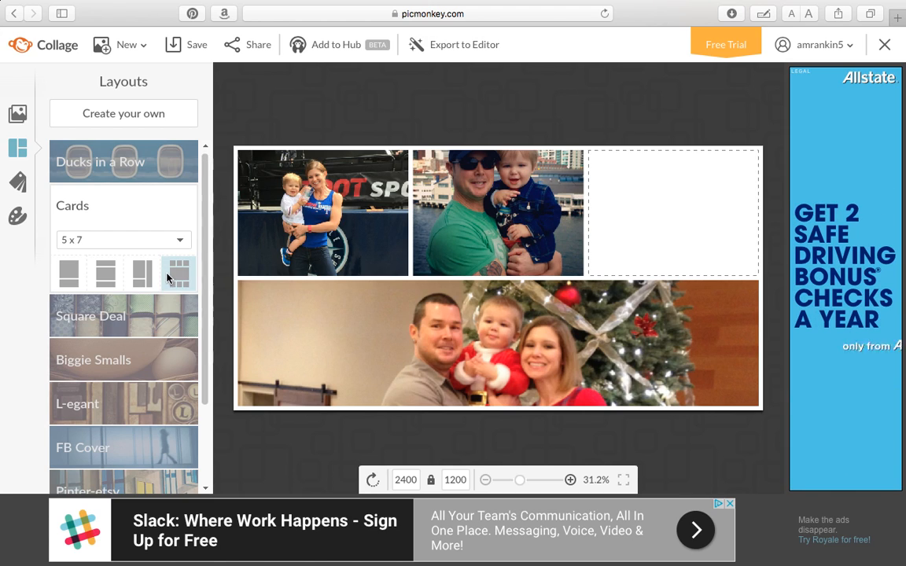
{"action": "left_click", "coordinate": [167, 275]}
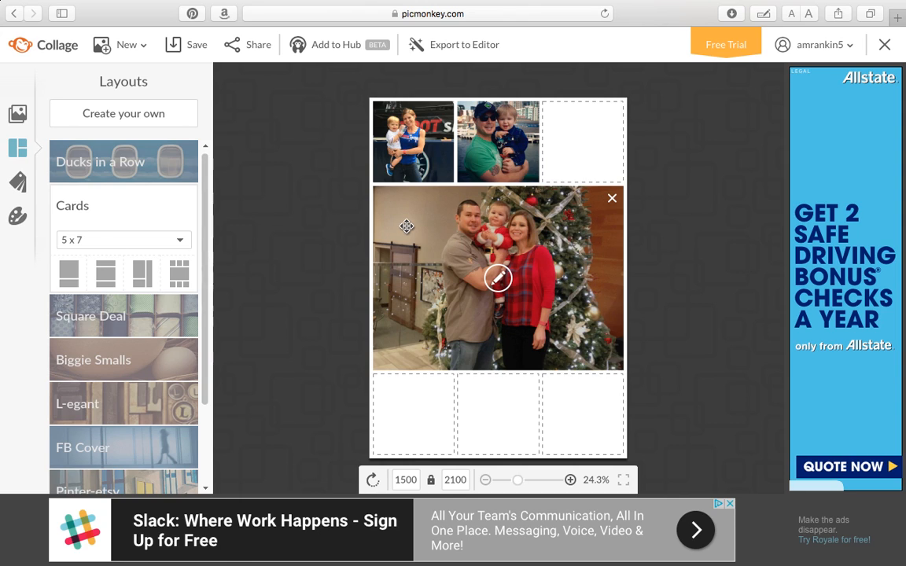
{"action": "left_click", "coordinate": [140, 275]}
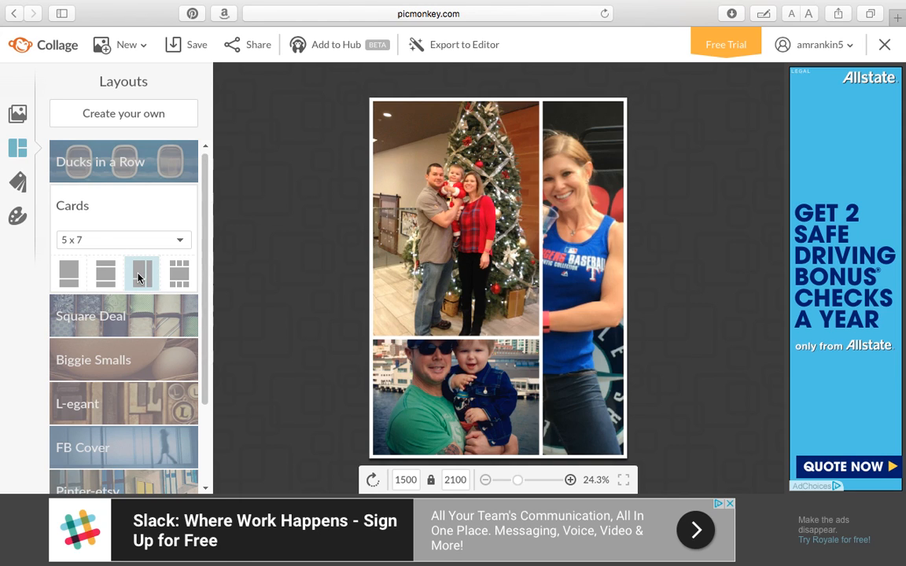
{"action": "left_click", "coordinate": [105, 272]}
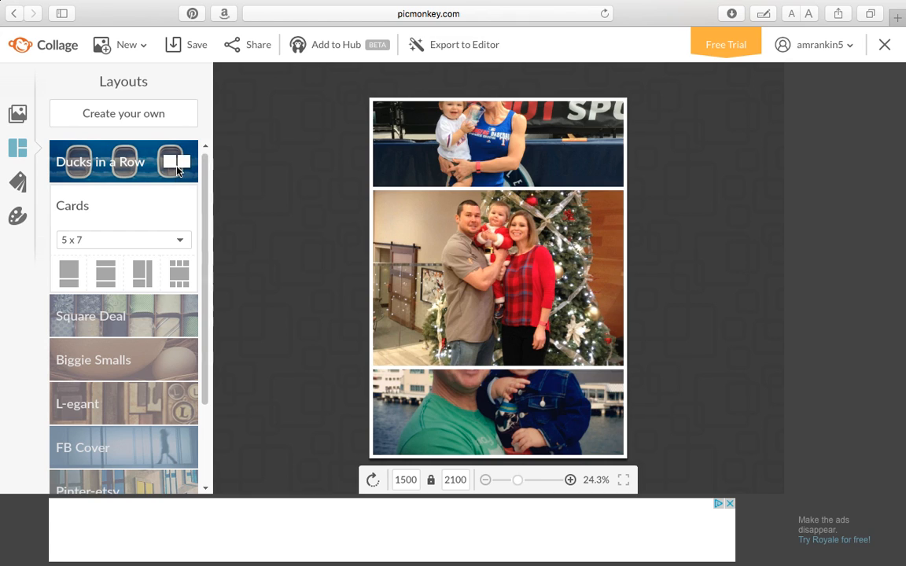
Try the L-egant layouts with eight cells and with six cells on the collage.
{"action": "left_click", "coordinate": [132, 165]}
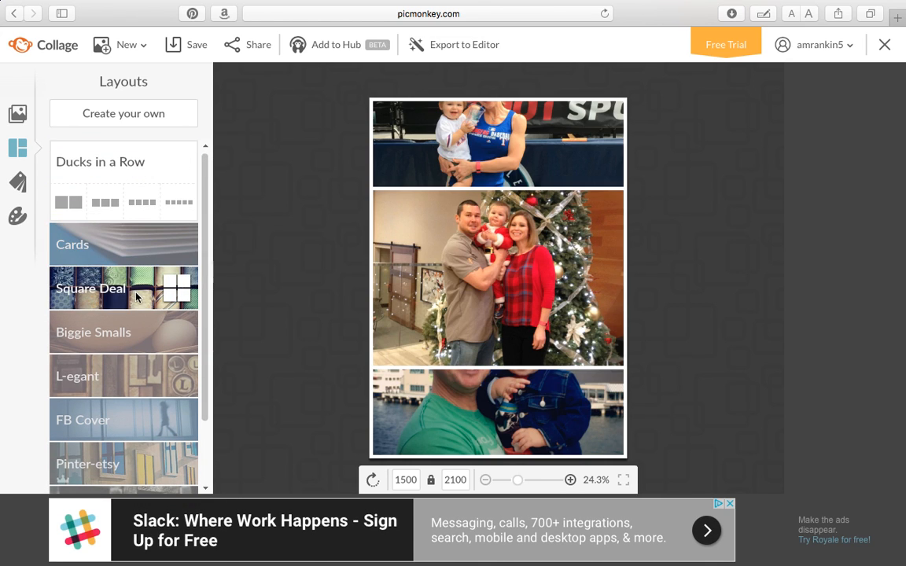
{"action": "left_click", "coordinate": [108, 378]}
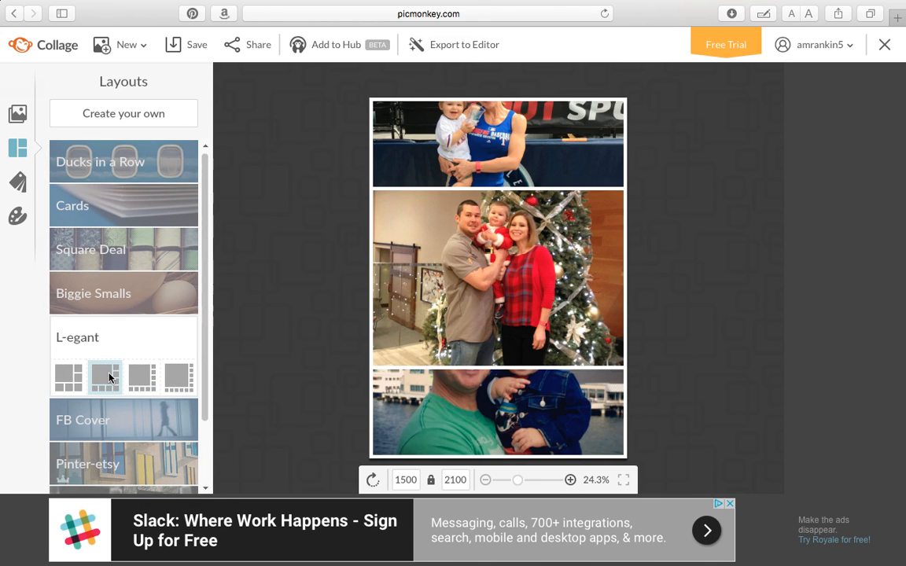
{"action": "left_click", "coordinate": [106, 380]}
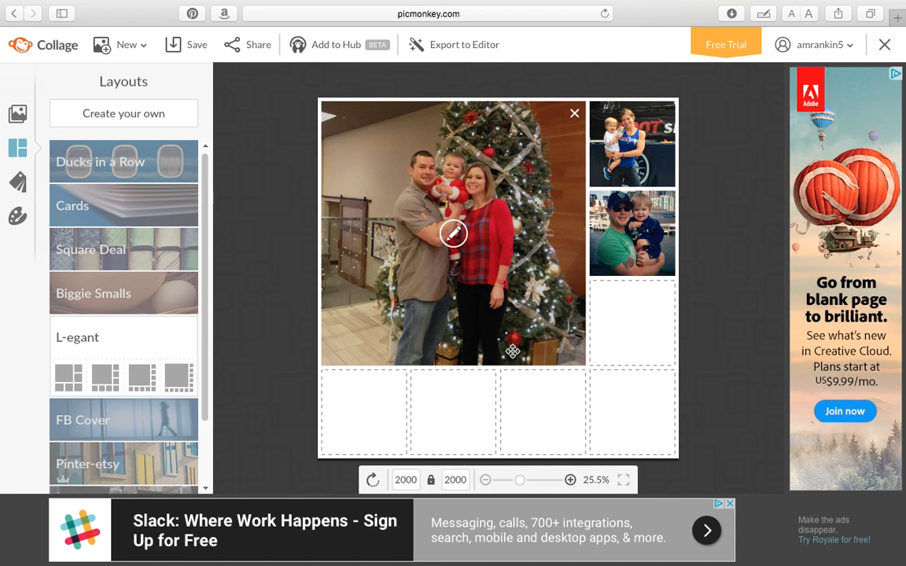
{"action": "left_click", "coordinate": [67, 378]}
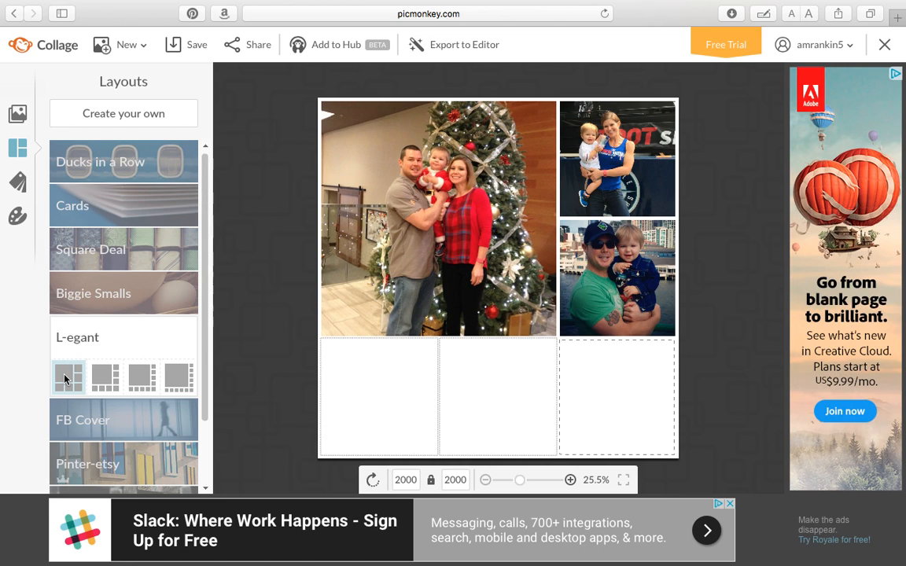
Apply the four-cell Ducks in a Row layout to the collage.
{"action": "left_click", "coordinate": [164, 211]}
{"action": "left_click", "coordinate": [163, 175]}
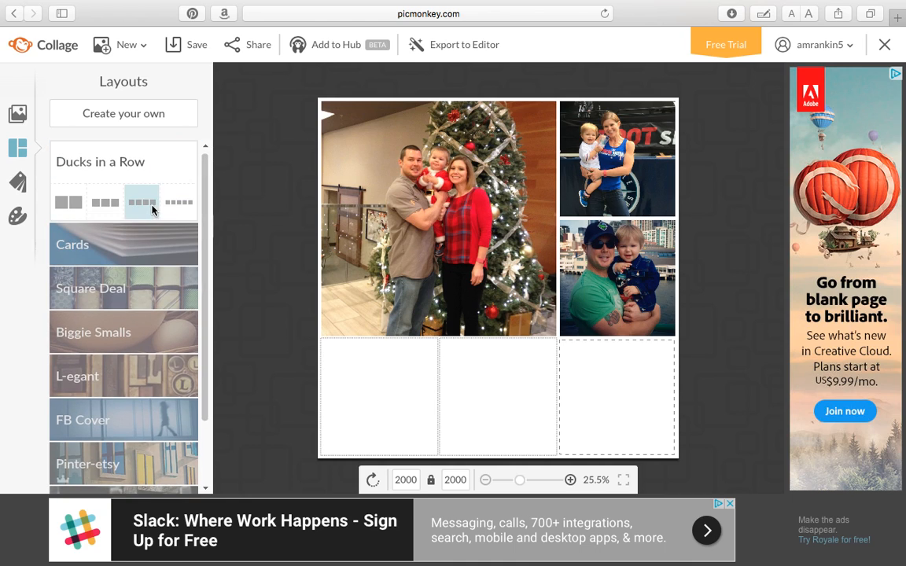
{"action": "left_click", "coordinate": [153, 209]}
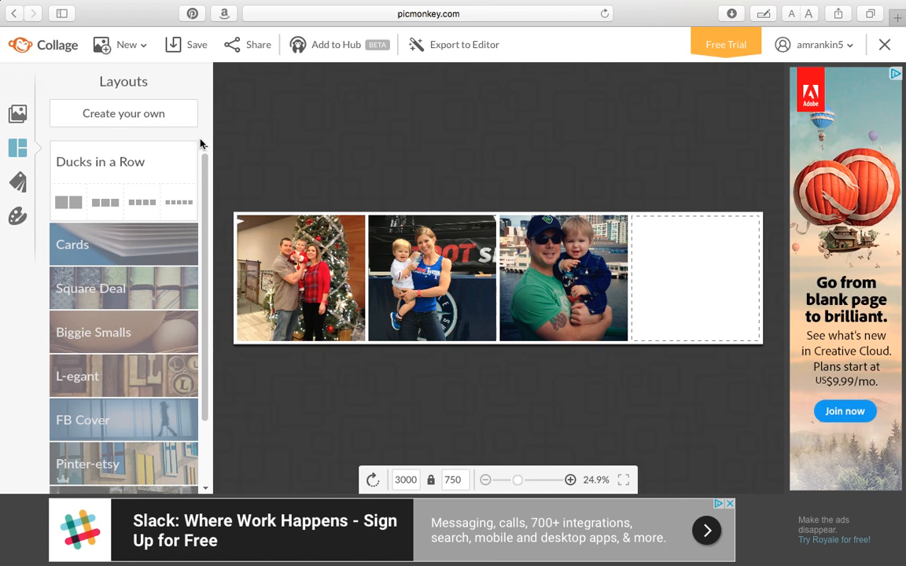
Look through the Sweethearts swatches and show the Winterland swatch set.
{"action": "left_click", "coordinate": [18, 181]}
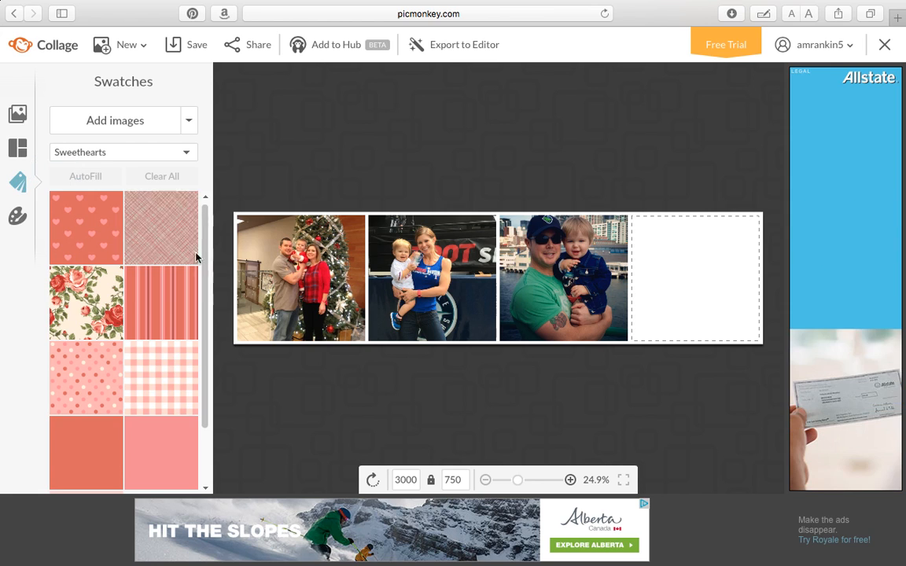
{"action": "scroll", "coordinate": [209, 315], "scroll_direction": "down", "scroll_amount": 3}
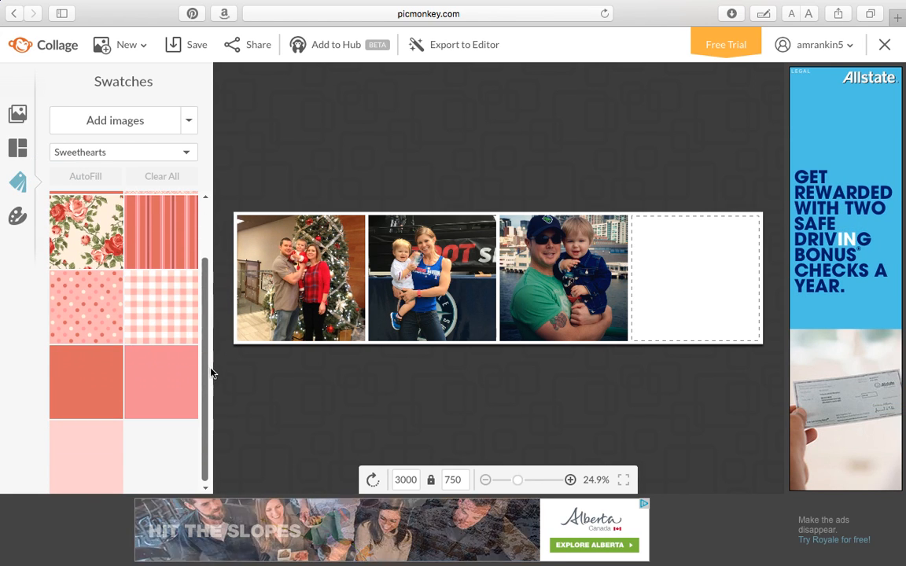
{"action": "left_click_drag", "start_coordinate": [209, 370], "coordinate": [206, 318]}
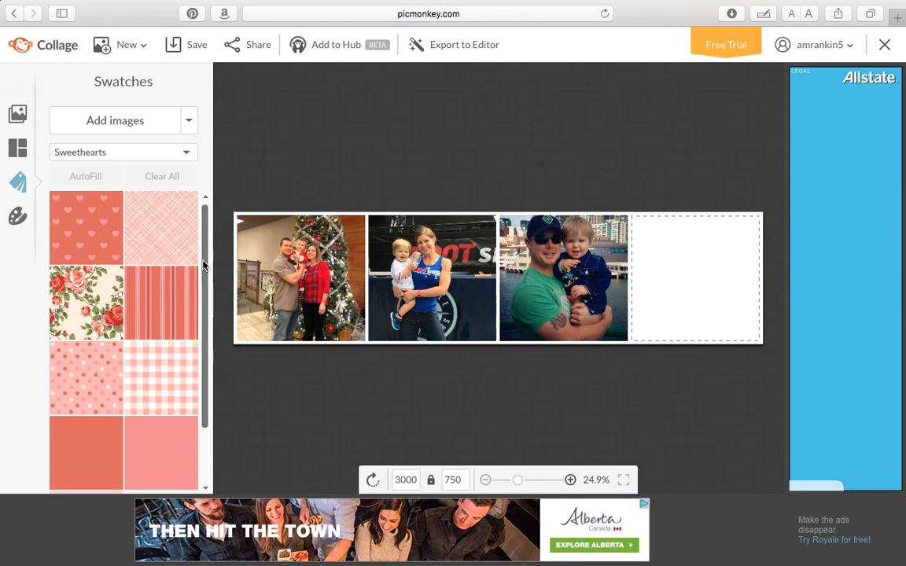
{"action": "left_click", "coordinate": [187, 151]}
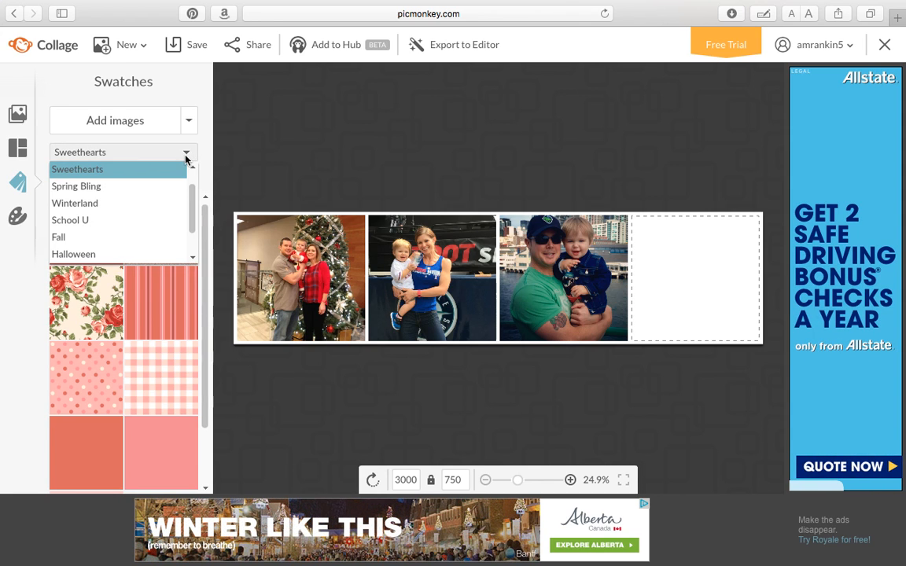
{"action": "left_click", "coordinate": [147, 203]}
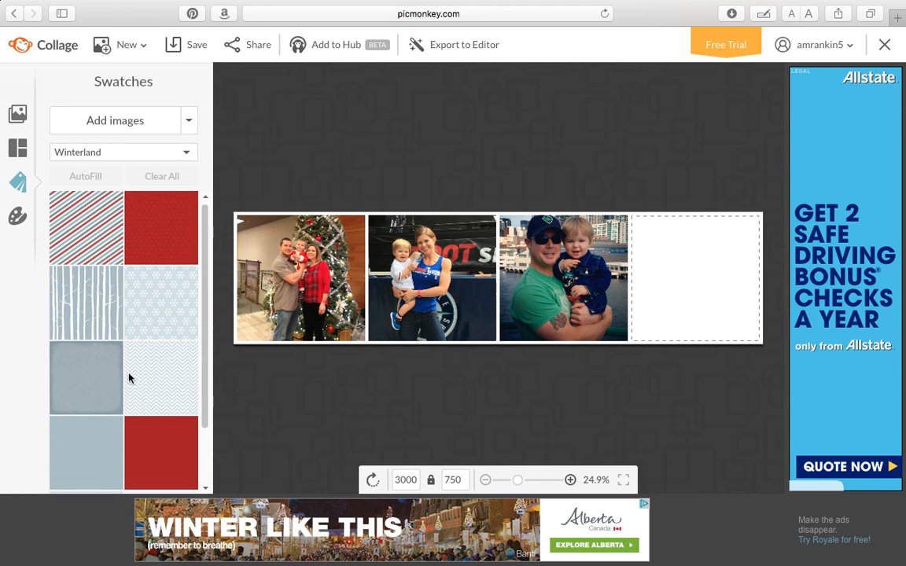
Fill the empty cell with the Comic Heroes Space Needle skyline swatch and rearrange the row so the skyline comes first.
{"action": "left_click", "coordinate": [186, 152]}
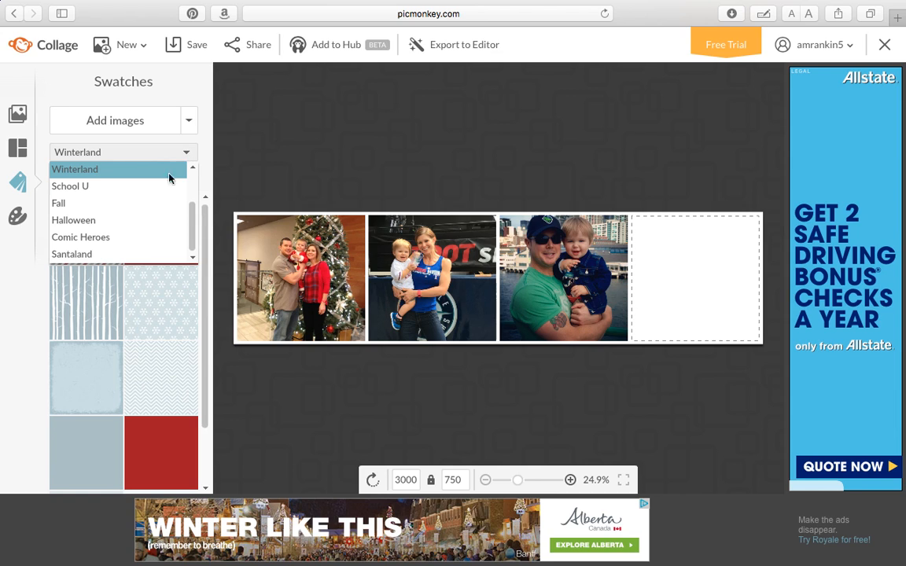
{"action": "left_click", "coordinate": [134, 237]}
{"action": "left_click_drag", "start_coordinate": [206, 237], "coordinate": [218, 366]}
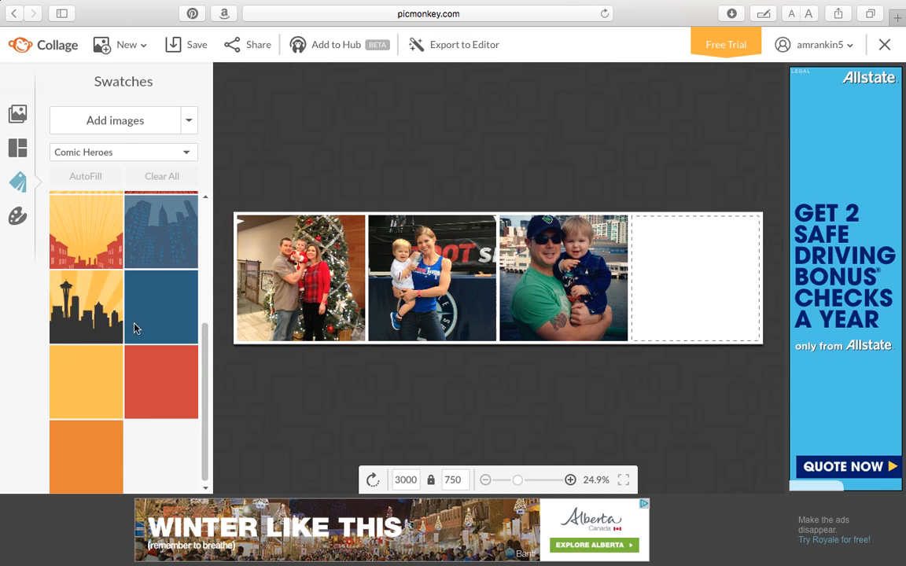
{"action": "left_click_drag", "start_coordinate": [82, 274], "coordinate": [684, 323]}
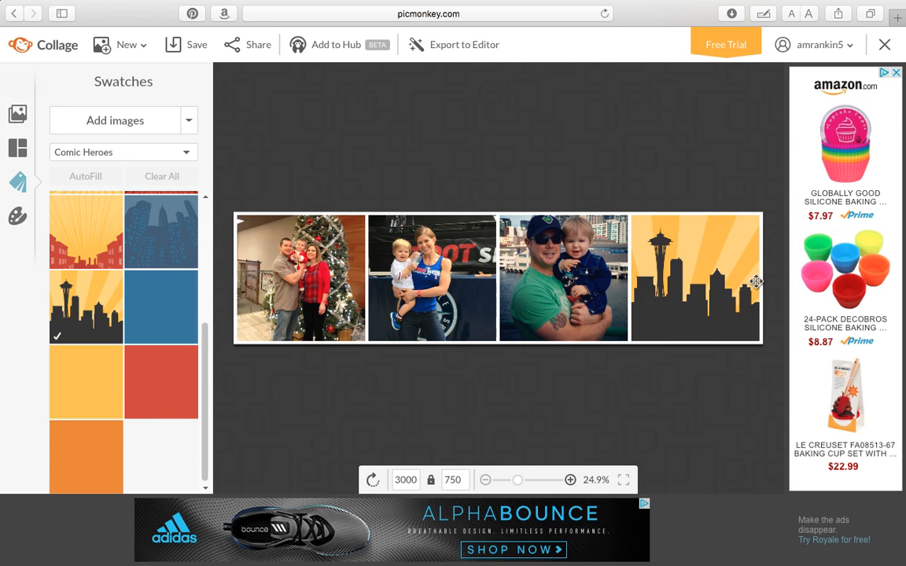
{"action": "left_click_drag", "start_coordinate": [574, 279], "coordinate": [665, 283]}
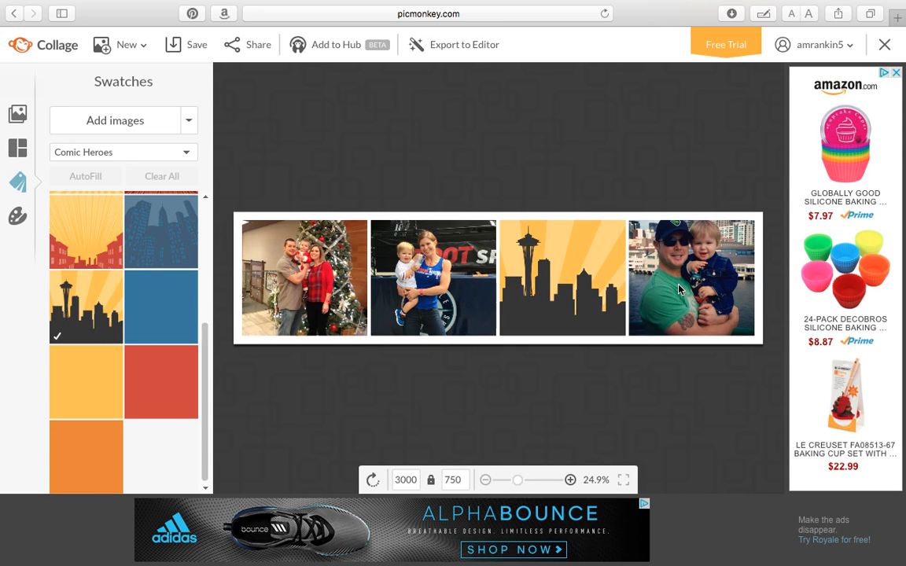
{"action": "left_click_drag", "start_coordinate": [512, 266], "coordinate": [307, 267]}
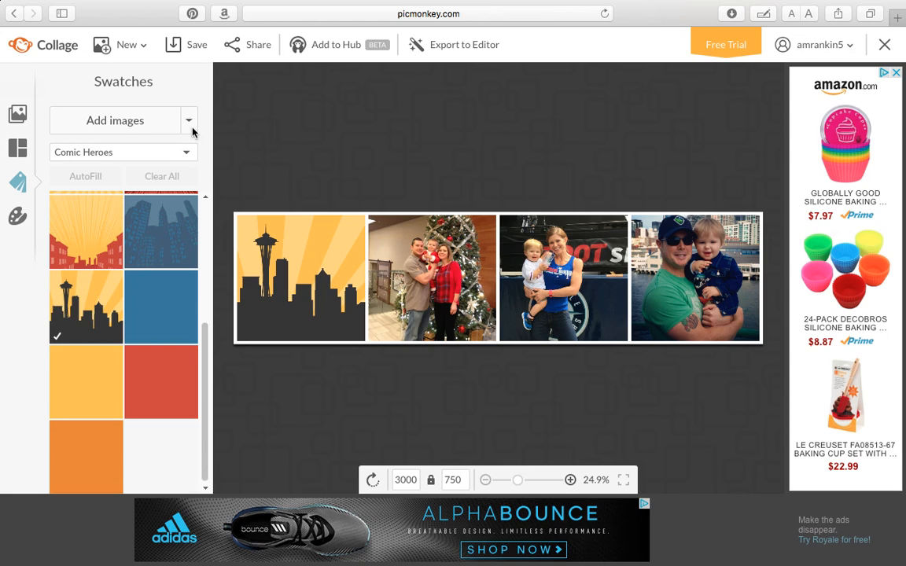
Set the collage spacing to 65 and try the transparent background on and off.
{"action": "left_click", "coordinate": [18, 216]}
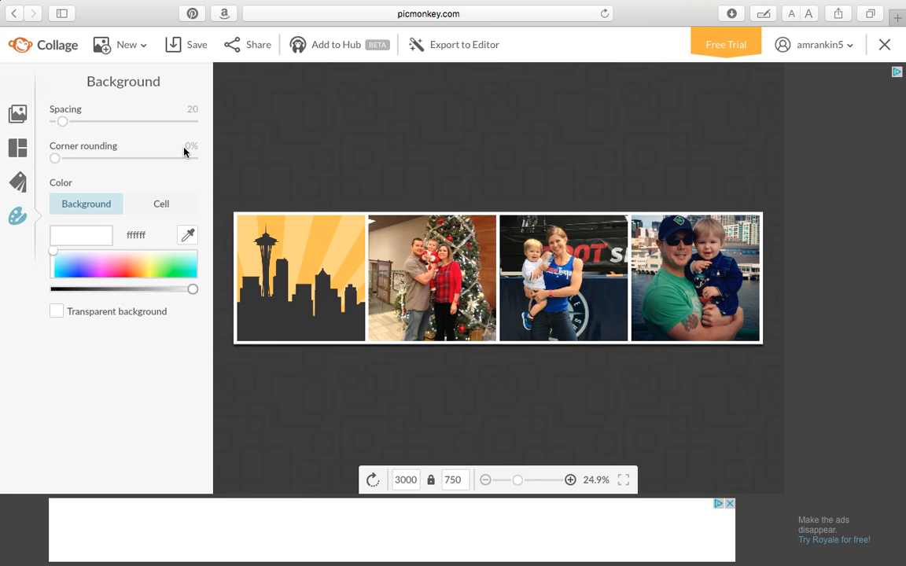
{"action": "left_click_drag", "start_coordinate": [63, 122], "coordinate": [80, 130]}
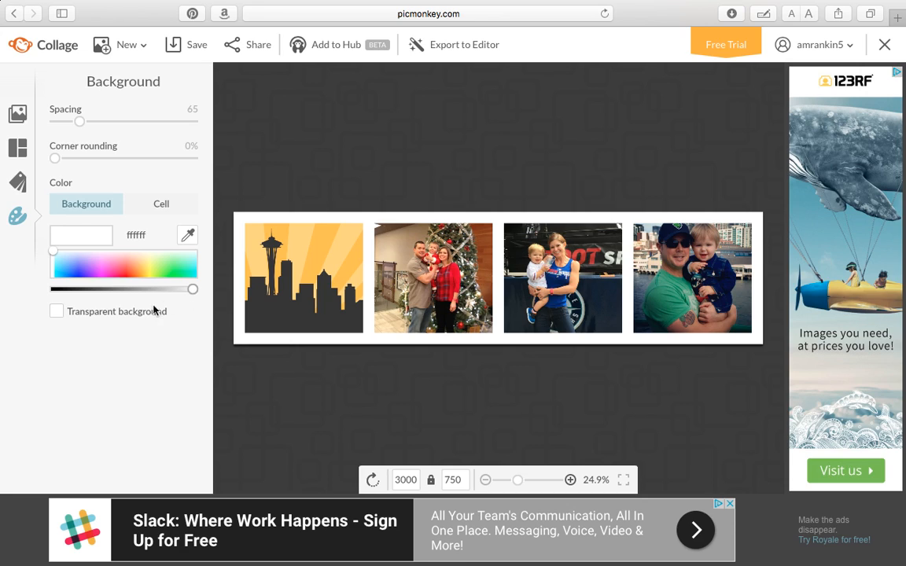
{"action": "left_click", "coordinate": [56, 313]}
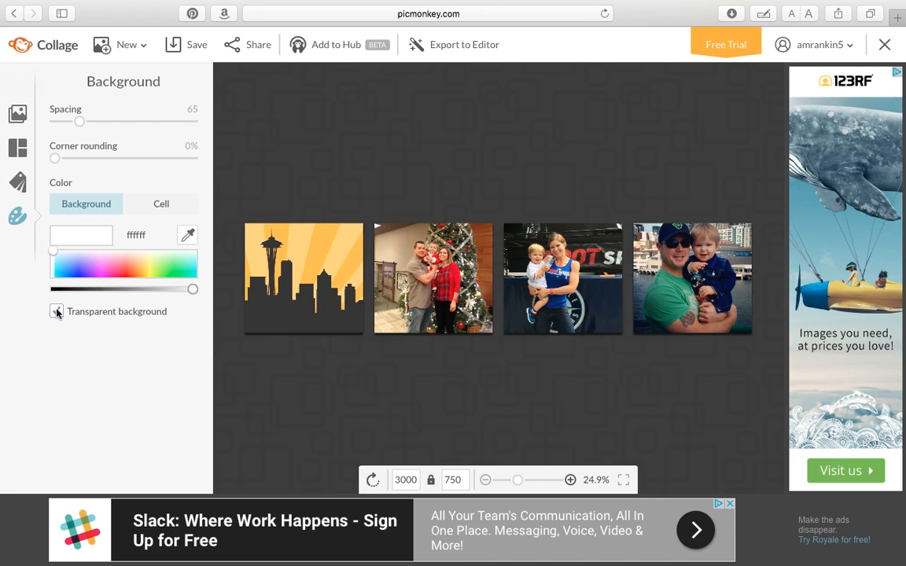
{"action": "left_click", "coordinate": [56, 313]}
Try red ff3538 as the collage's background color and change it to a slightly darkened yellow-green.
{"action": "mouse_move", "coordinate": [193, 291]}
{"action": "left_mouse_down"}
{"action": "mouse_move", "coordinate": [89, 290]}
{"action": "mouse_move", "coordinate": [201, 292]}
{"action": "left_mouse_up"}
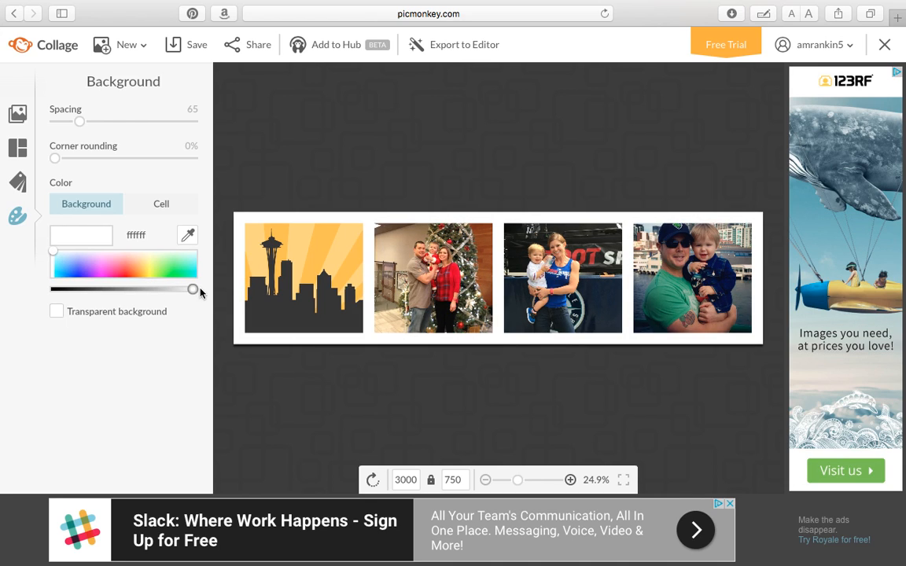
{"action": "left_click", "coordinate": [125, 272]}
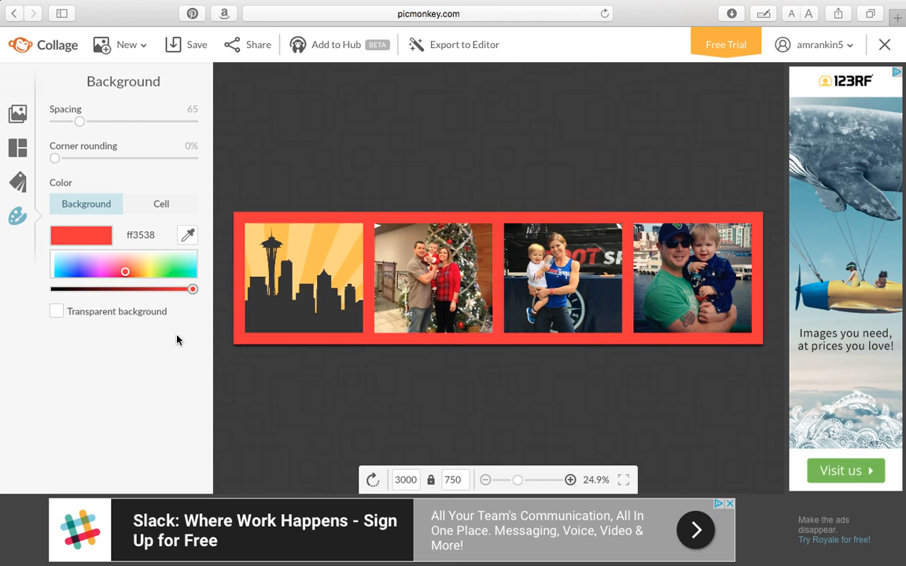
{"action": "left_click", "coordinate": [153, 269]}
{"action": "mouse_move", "coordinate": [192, 290]}
{"action": "left_mouse_down"}
{"action": "mouse_move", "coordinate": [91, 287]}
{"action": "mouse_move", "coordinate": [181, 289]}
{"action": "left_mouse_up"}
Try cell colors ff5d77 and ffd776, choose 77ffc2, and toggle the transparent cell option on and off.
{"action": "left_click", "coordinate": [157, 204]}
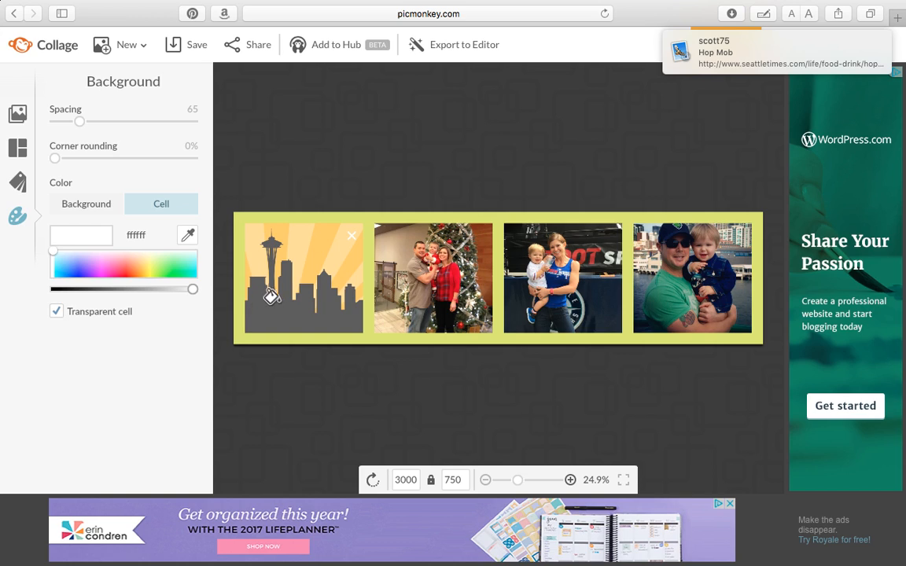
{"action": "left_click", "coordinate": [122, 269]}
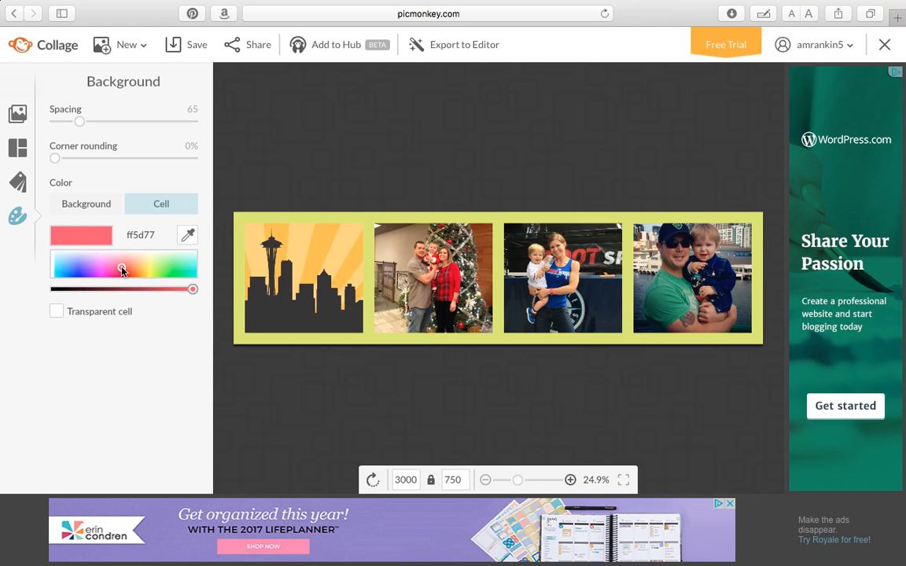
{"action": "left_click", "coordinate": [142, 260]}
{"action": "left_click", "coordinate": [158, 206]}
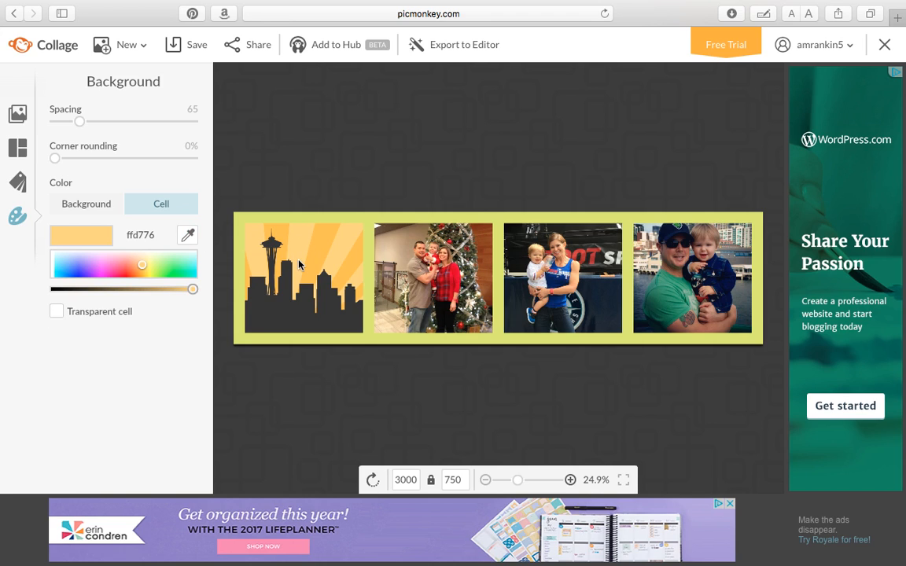
{"action": "left_click", "coordinate": [188, 268]}
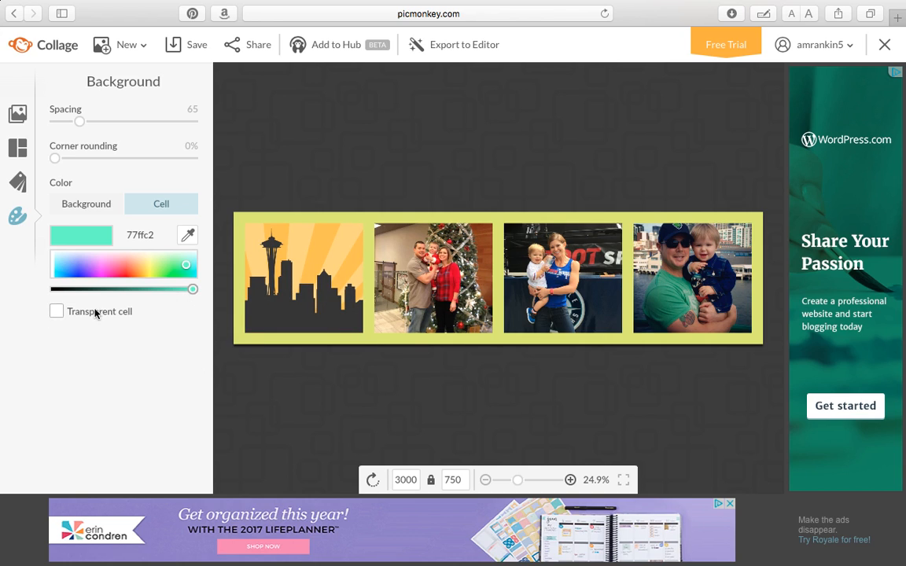
{"action": "left_click", "coordinate": [56, 312]}
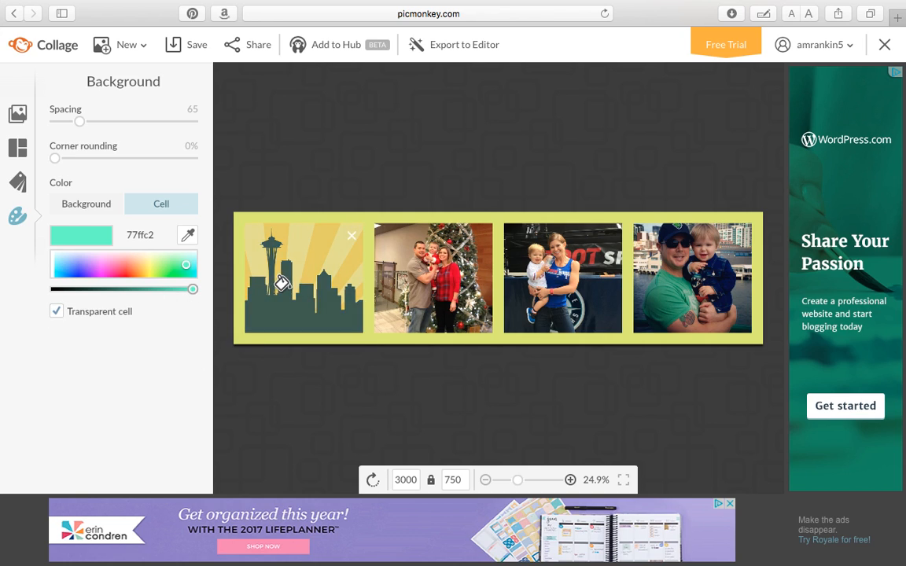
{"action": "left_click", "coordinate": [56, 312]}
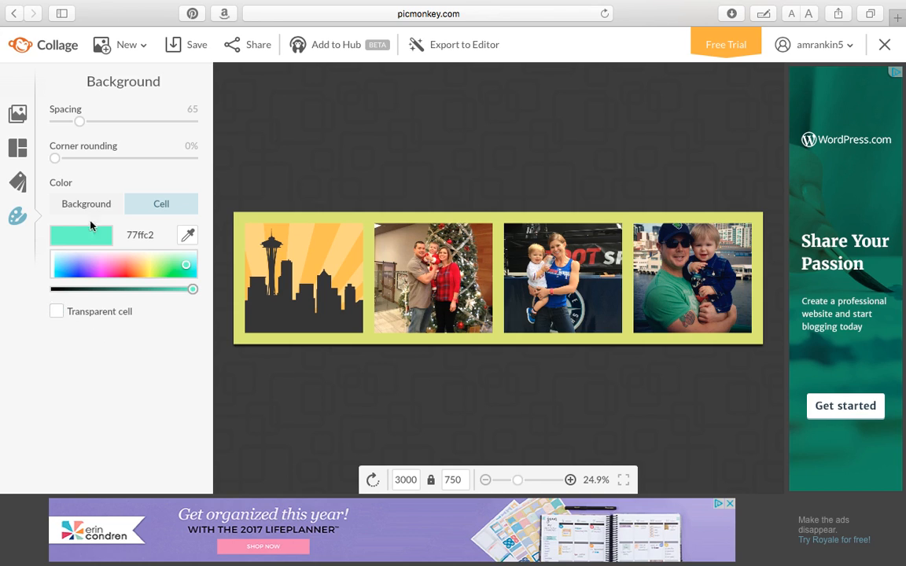
Set the corner rounding to 5% and rotate the collage into a vertical strip.
{"action": "mouse_move", "coordinate": [55, 158]}
{"action": "left_mouse_down"}
{"action": "mouse_move", "coordinate": [205, 169]}
{"action": "mouse_move", "coordinate": [157, 177]}
{"action": "mouse_move", "coordinate": [62, 162]}
{"action": "left_mouse_up"}
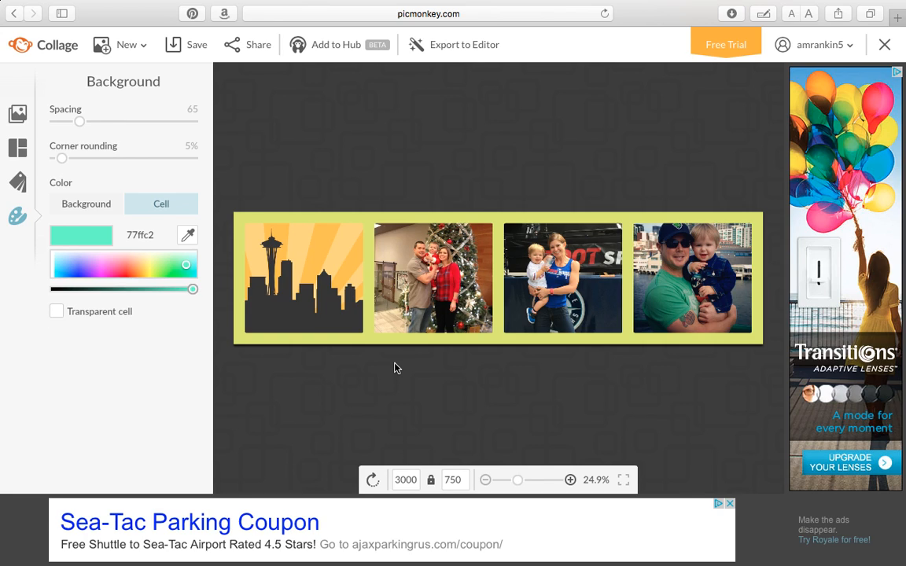
{"action": "left_click", "coordinate": [373, 479]}
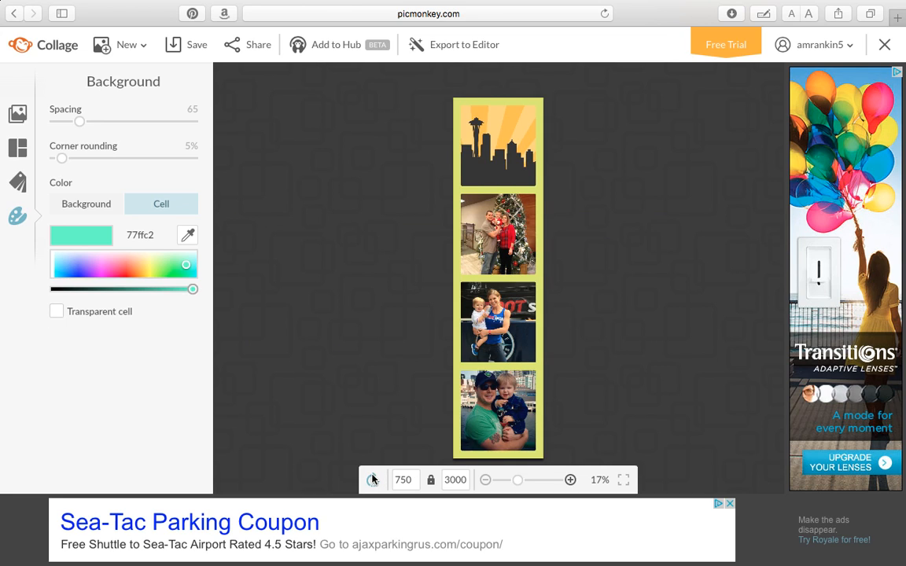
{"action": "left_click", "coordinate": [571, 480]}
{"action": "left_click", "coordinate": [571, 479]}
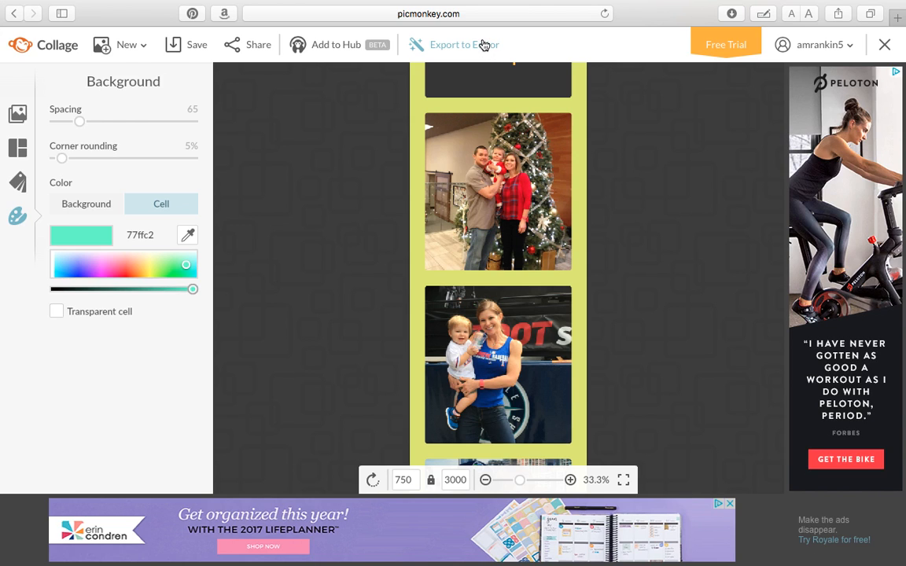
Export the collage to the Editor and apply the automatic adjustment from the basic edits.
{"action": "left_click", "coordinate": [485, 44]}
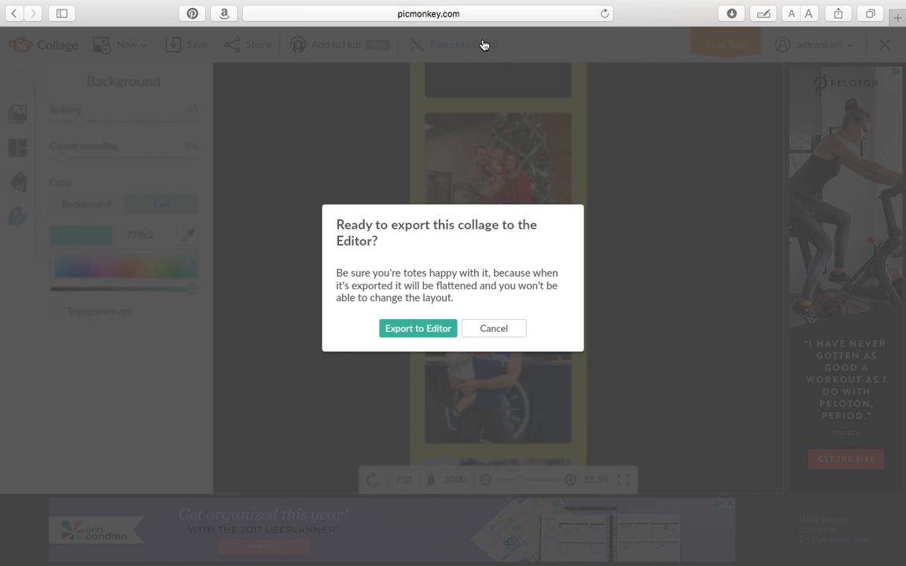
{"action": "left_click", "coordinate": [432, 329]}
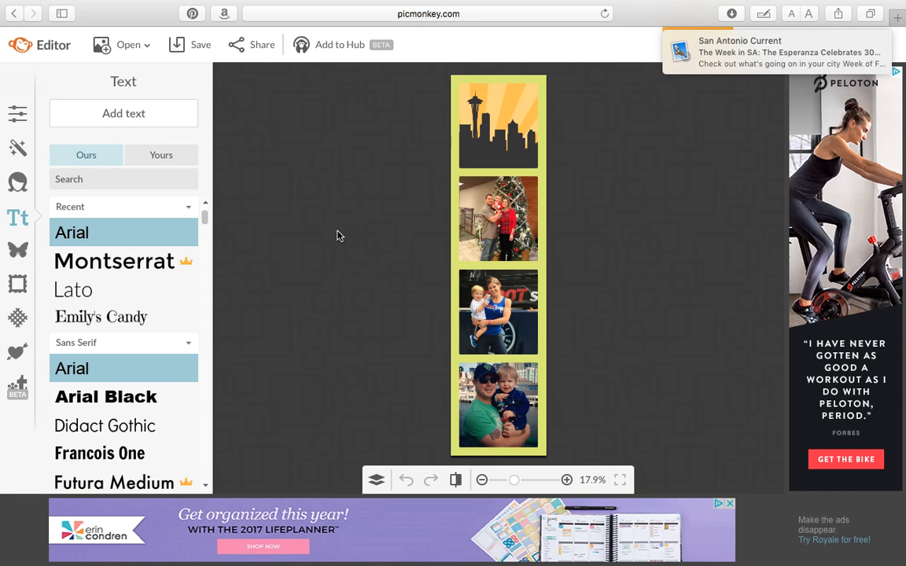
{"action": "mouse_move", "coordinate": [777, 48]}
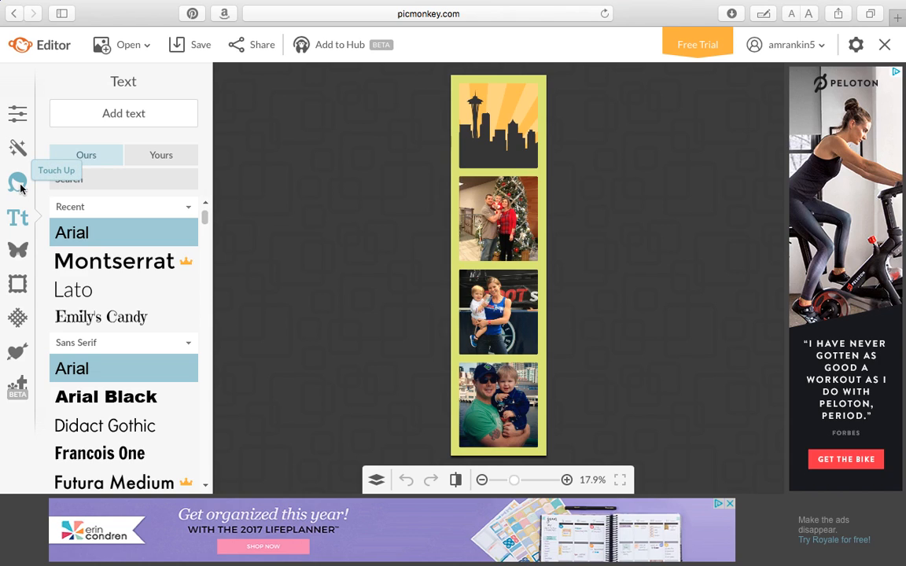
{"action": "left_click", "coordinate": [17, 113]}
{"action": "left_click", "coordinate": [83, 117]}
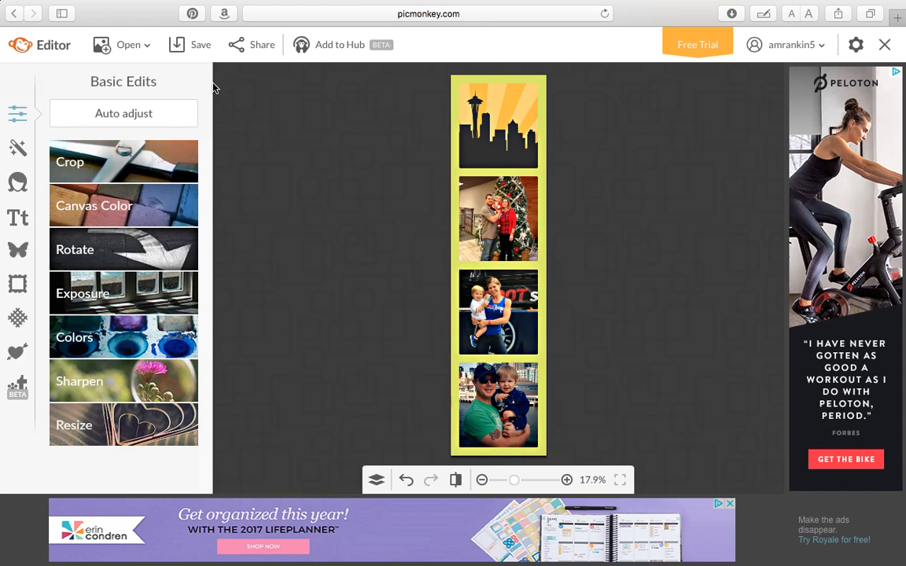
Save the collage to the computer as a .jpg file named SeattleCollage.
{"action": "left_click", "coordinate": [201, 46]}
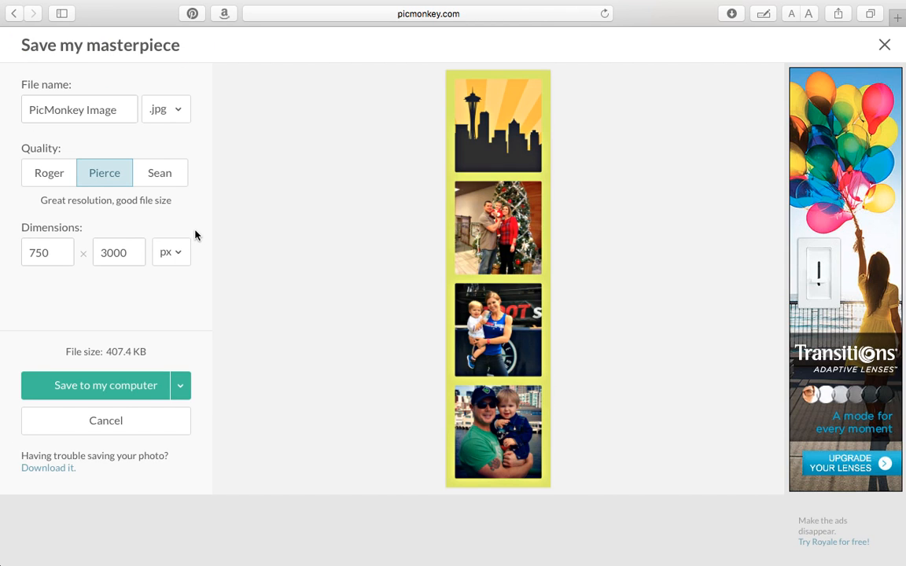
{"action": "left_click", "coordinate": [118, 110]}
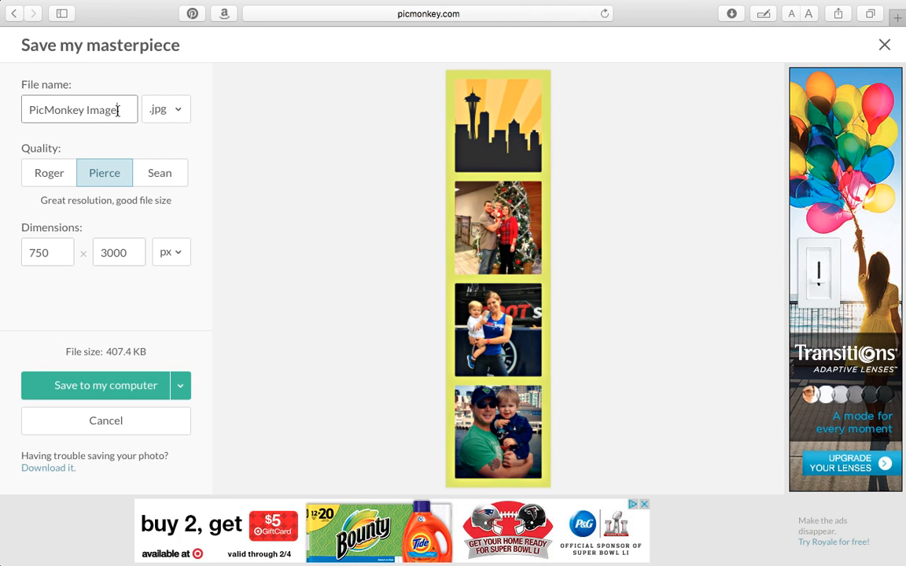
{"action": "key", "text": "BackSpace"}
{"action": "key", "text": "BackSpace"}
{"action": "key", "text": "BackSpace"}
{"action": "key", "text": "BackSpace"}
{"action": "key", "text": "BackSpace"}
{"action": "key", "text": "BackSpace"}
{"action": "key", "text": "BackSpace"}
{"action": "key", "text": "BackSpace"}
{"action": "key", "text": "BackSpace"}
{"action": "key", "text": "BackSpace"}
{"action": "key", "text": "BackSpace"}
{"action": "key", "text": "BackSpace"}
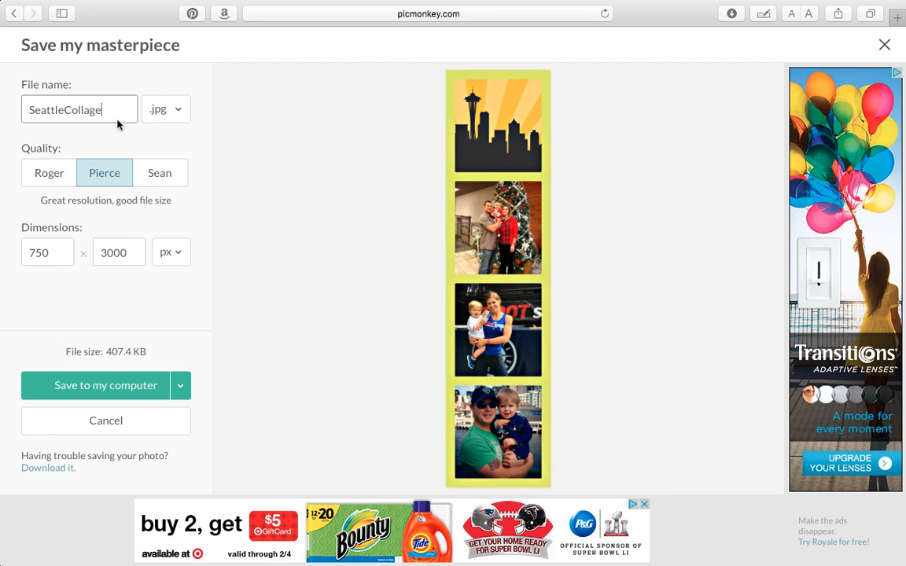
{"action": "left_click", "coordinate": [122, 385]}
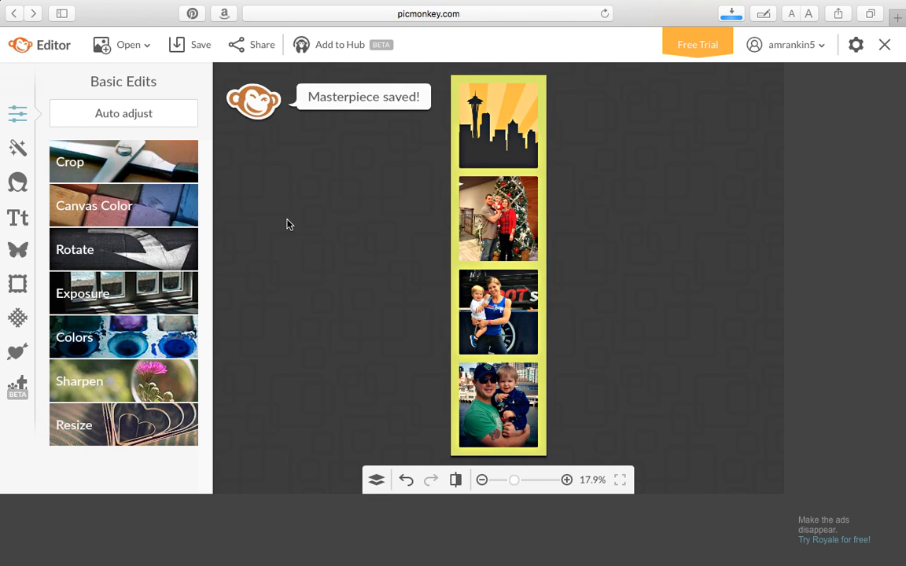
Switch to the Safari window on the desktop and open picmonkey.com in a new tab.
{"action": "key", "text": "ctrl+Left"}
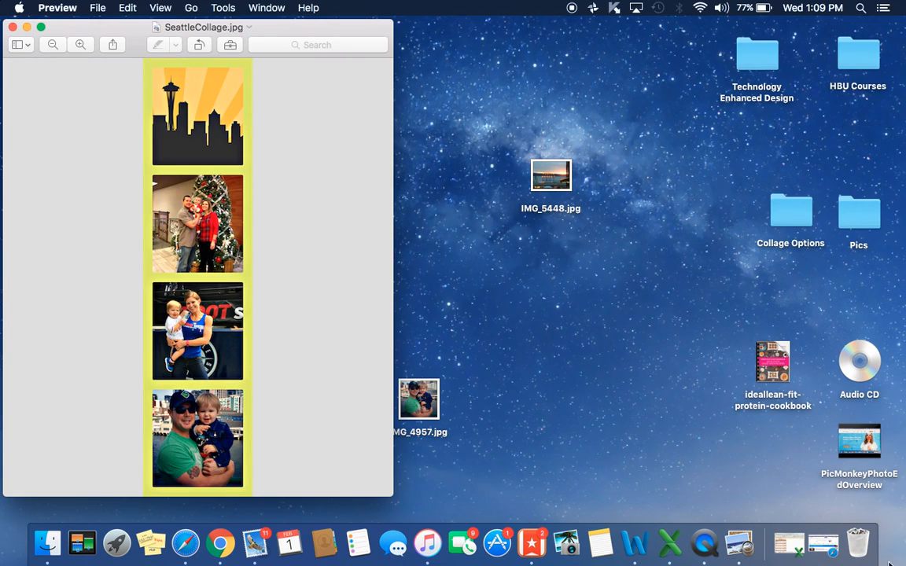
{"action": "left_click", "coordinate": [826, 542]}
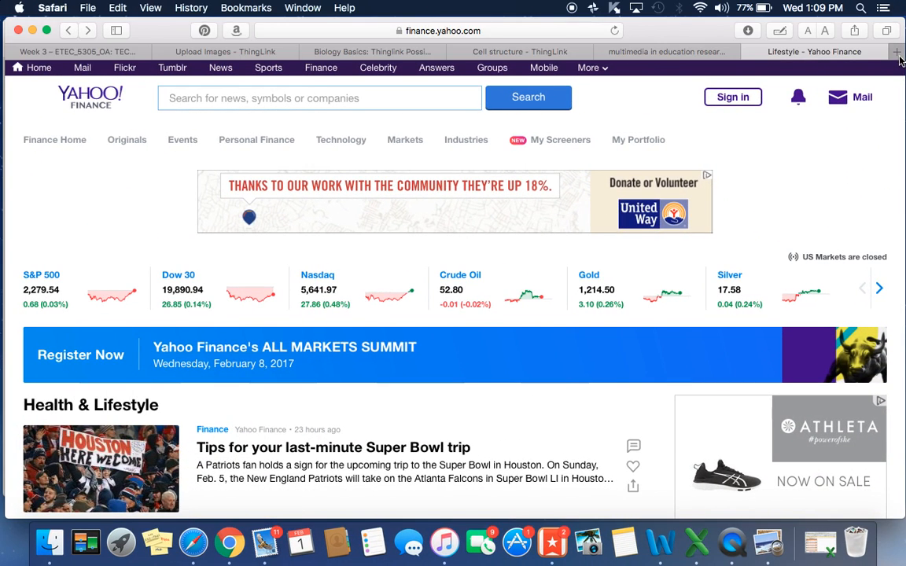
{"action": "left_click", "coordinate": [897, 52]}
{"action": "type", "text": "picmonkey.com"}
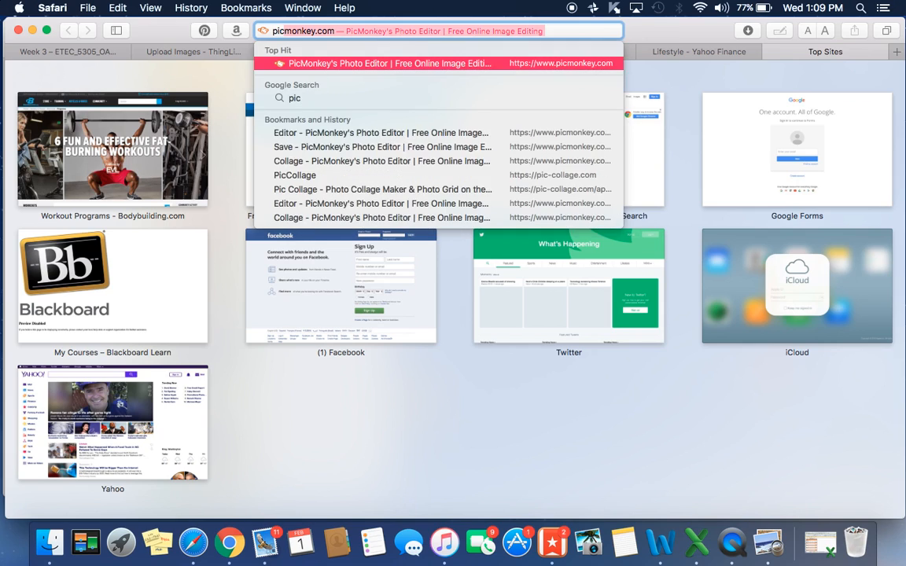
{"action": "key", "text": "Return"}
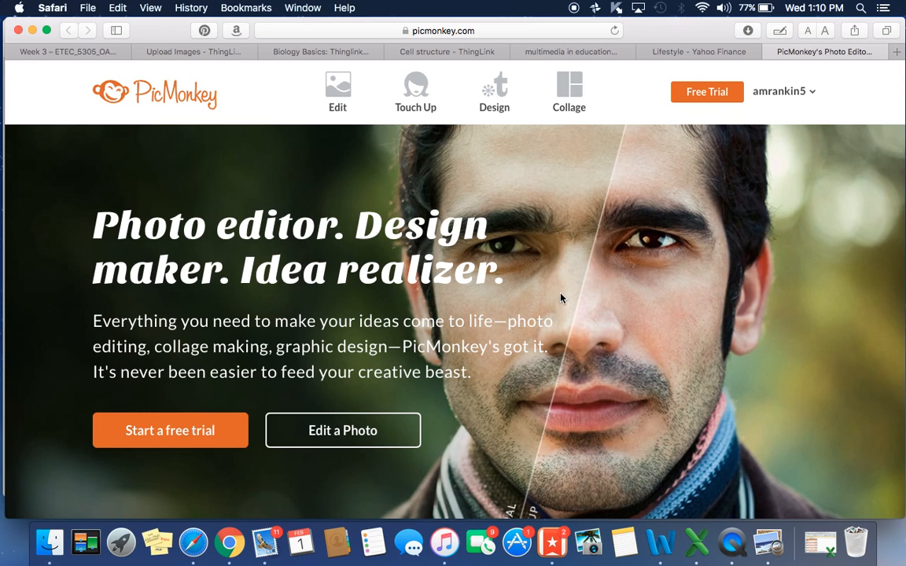
{"action": "mouse_move", "coordinate": [509, 114]}
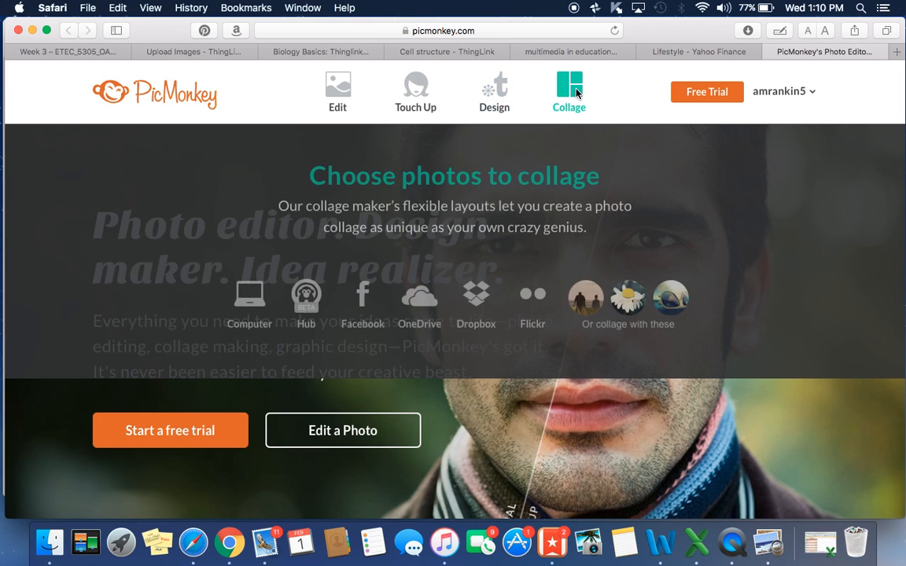
{"action": "mouse_move", "coordinate": [350, 78]}
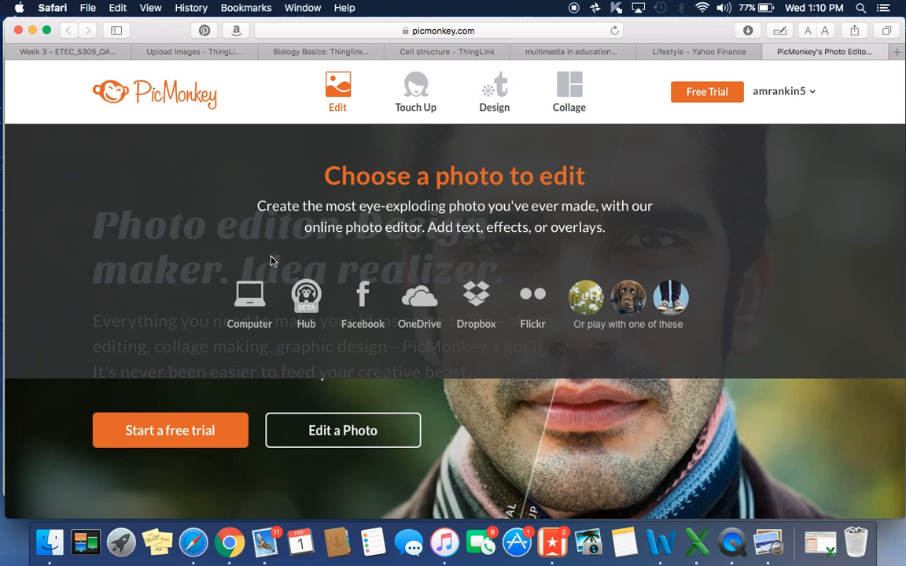
{"action": "left_click", "coordinate": [249, 299]}
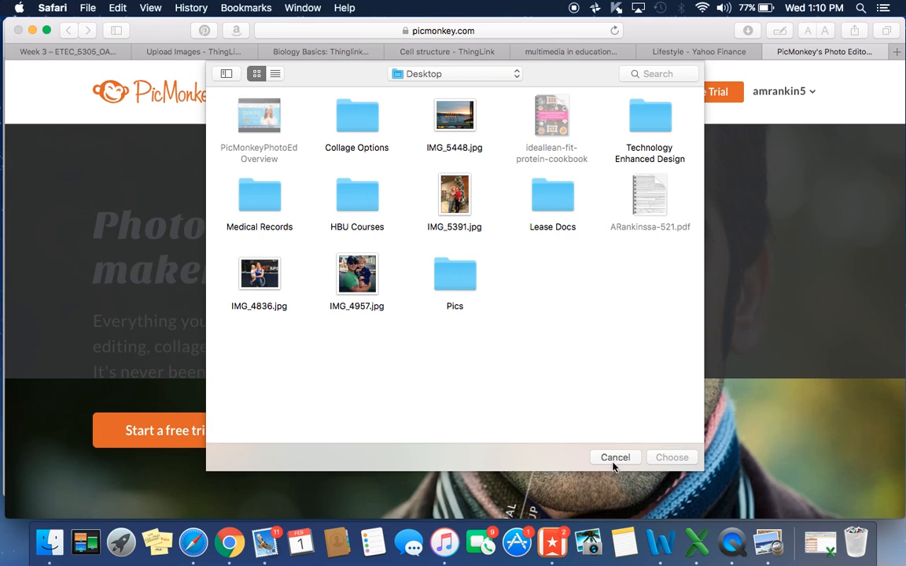
{"action": "left_click", "coordinate": [615, 458]}
Start a blank design and filter the template library to the Card category with a 4 x 6 in print size.
{"action": "left_click", "coordinate": [500, 93]}
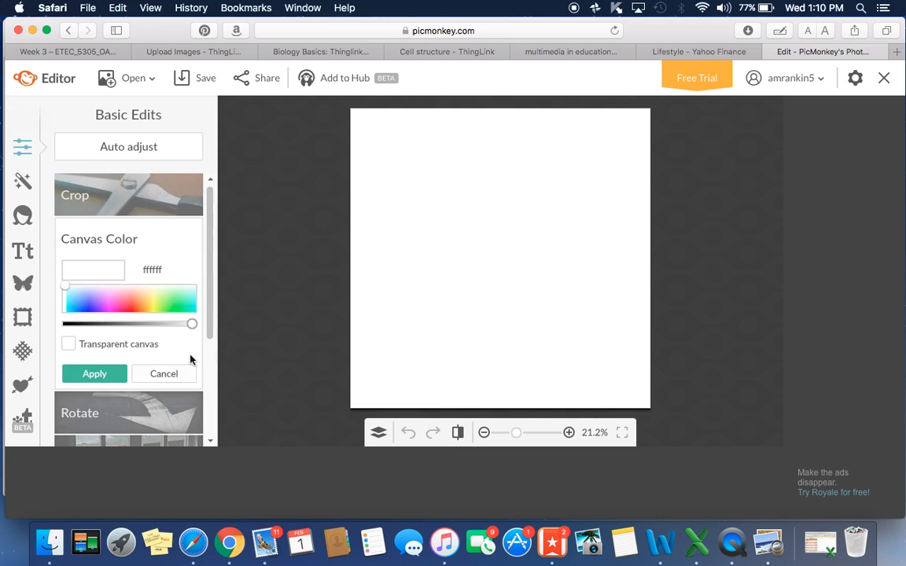
{"action": "left_click", "coordinate": [25, 422]}
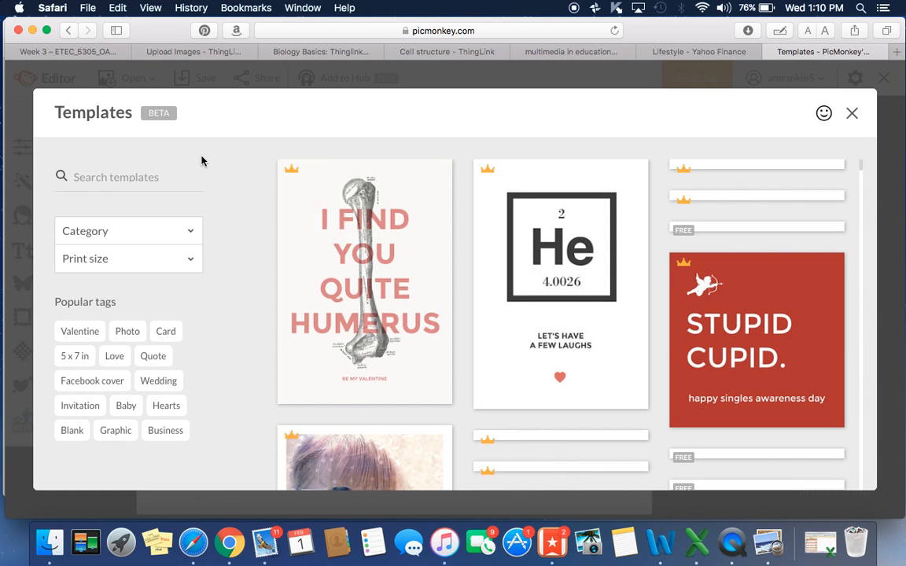
{"action": "left_click", "coordinate": [191, 234]}
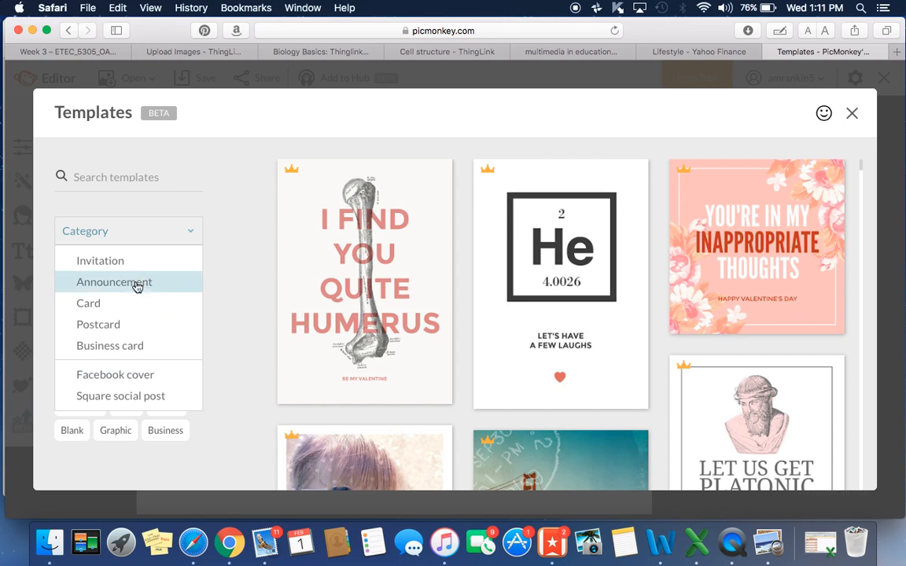
{"action": "left_click", "coordinate": [116, 313]}
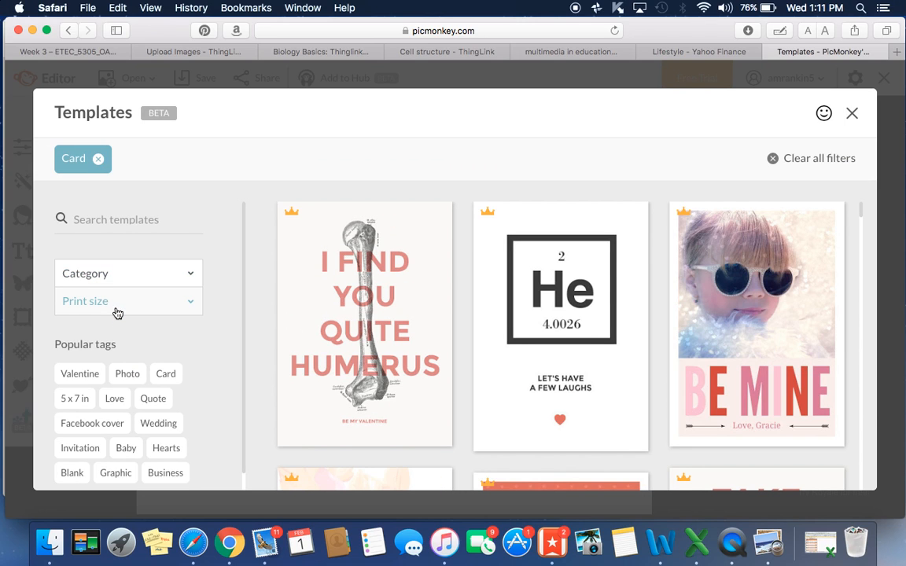
{"action": "left_click", "coordinate": [185, 304]}
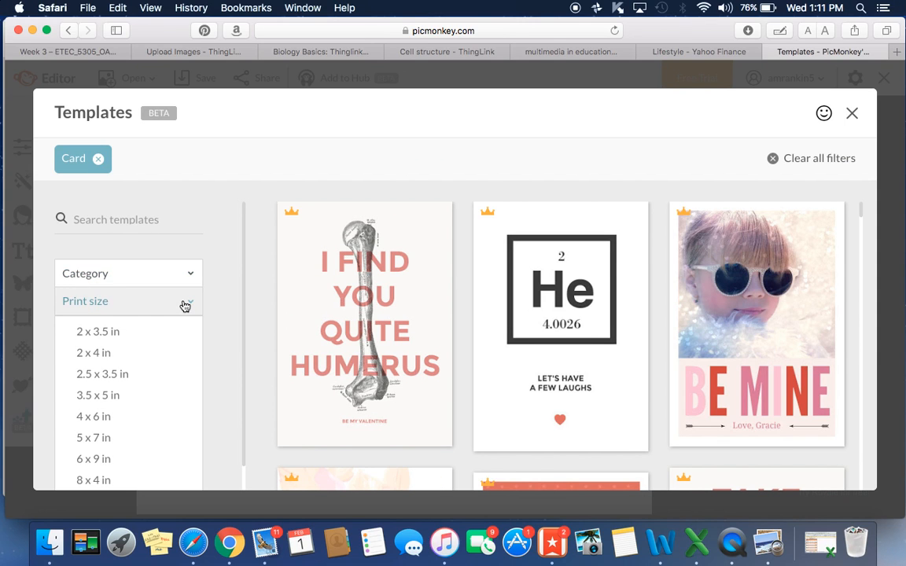
{"action": "left_click", "coordinate": [133, 418]}
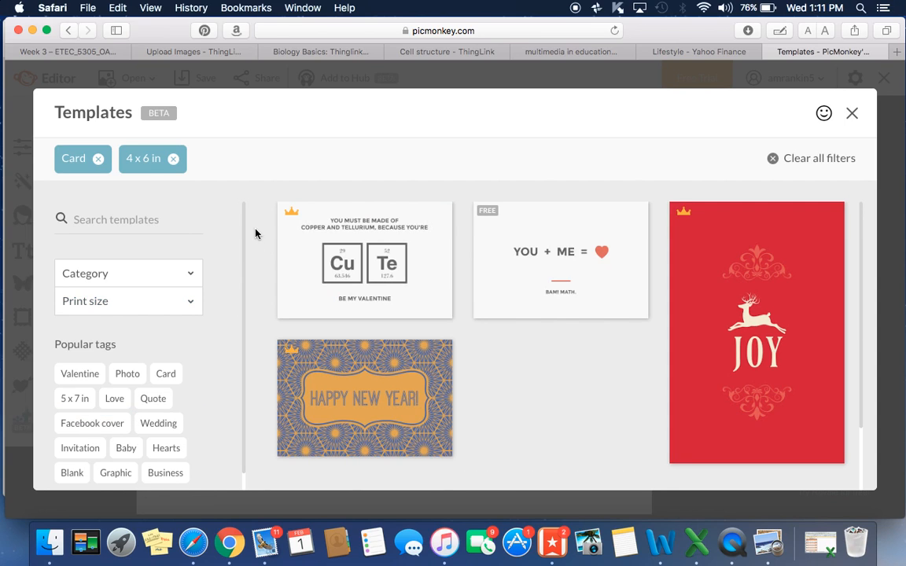
Preview the free "YOU + ME = heart" card template and open it in the Editor for customizing.
{"action": "mouse_move", "coordinate": [488, 229]}
{"action": "scroll", "coordinate": [222, 354], "scroll_direction": "down", "scroll_amount": 1}
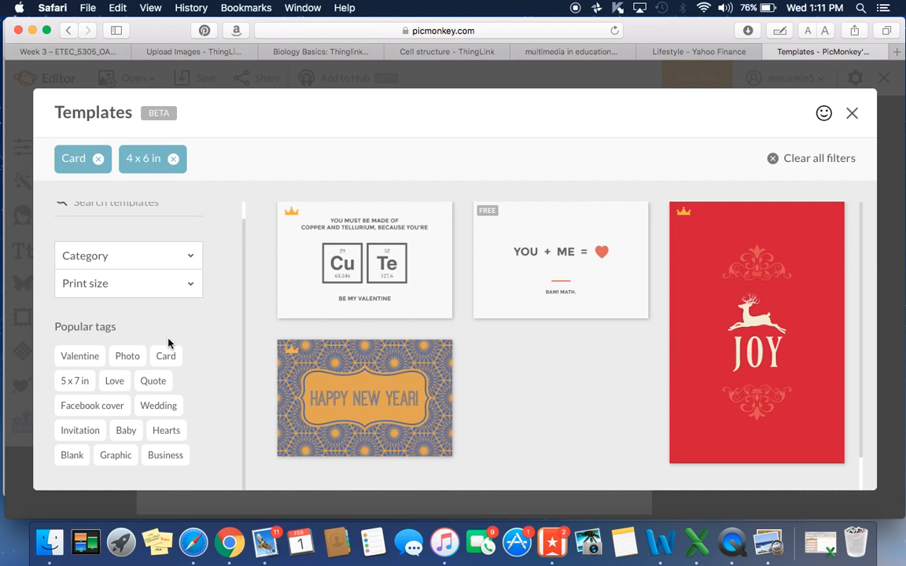
{"action": "mouse_move", "coordinate": [578, 306]}
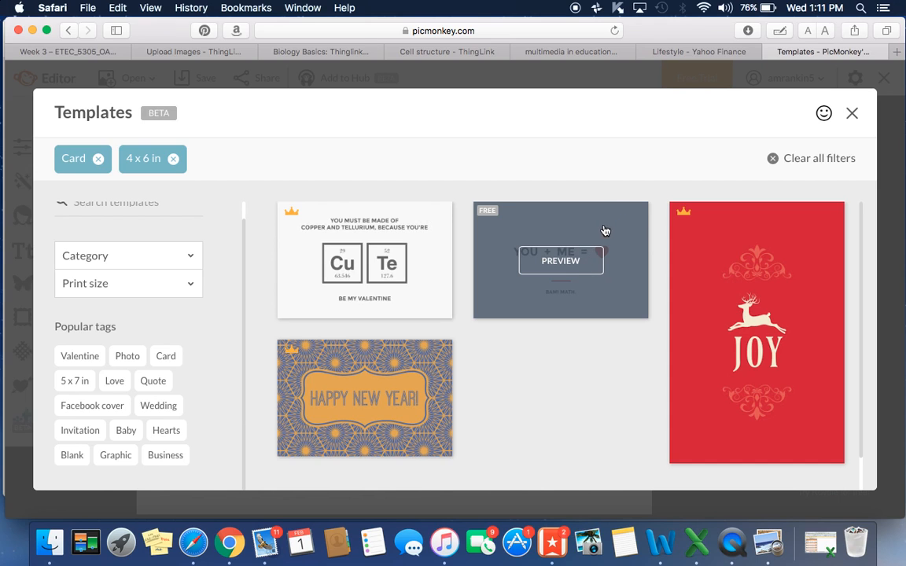
{"action": "left_click", "coordinate": [561, 262]}
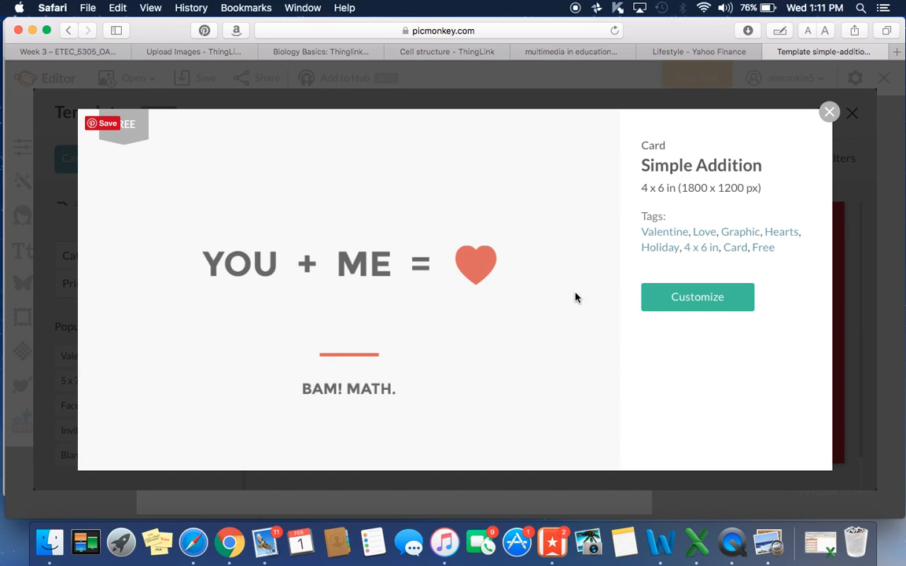
{"action": "left_click", "coordinate": [691, 306]}
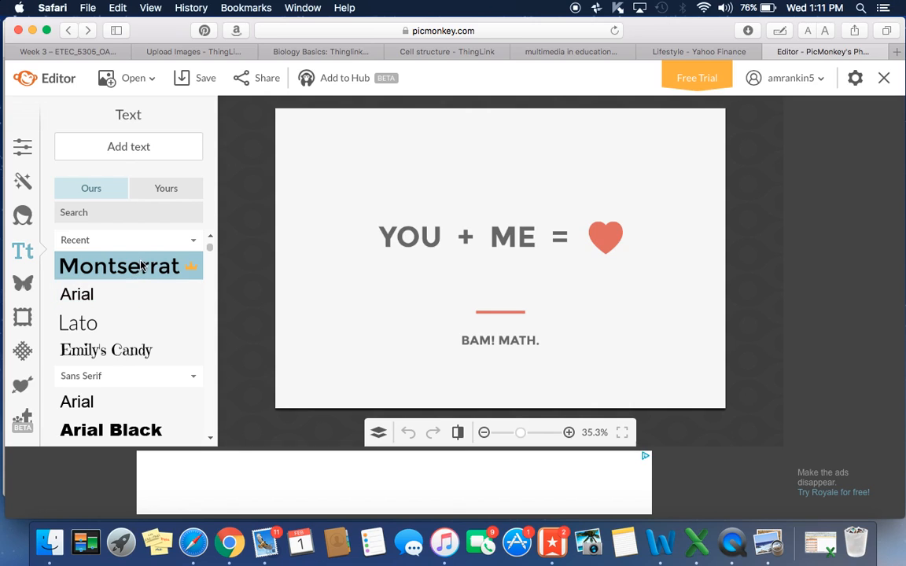
Select the "YOU + ME =" headline text on the card.
{"action": "left_click", "coordinate": [387, 236]}
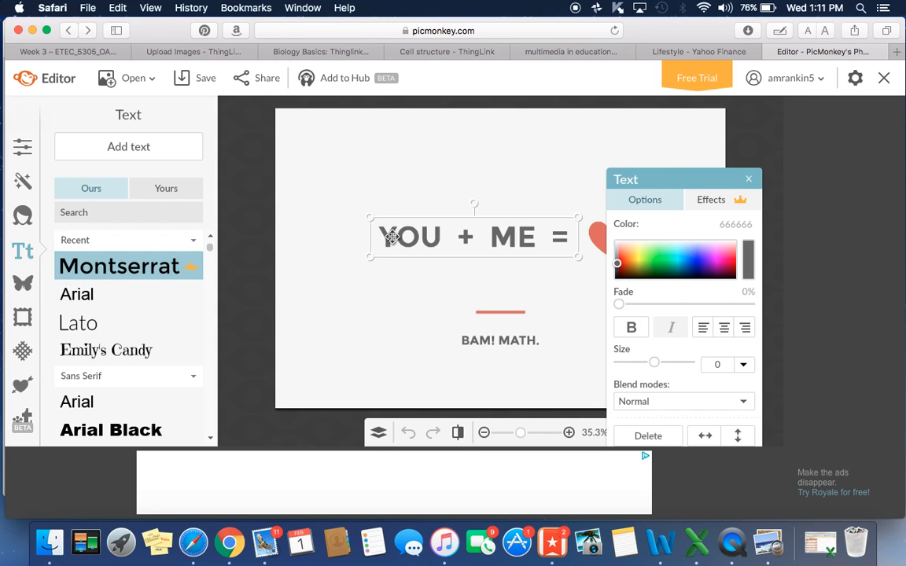